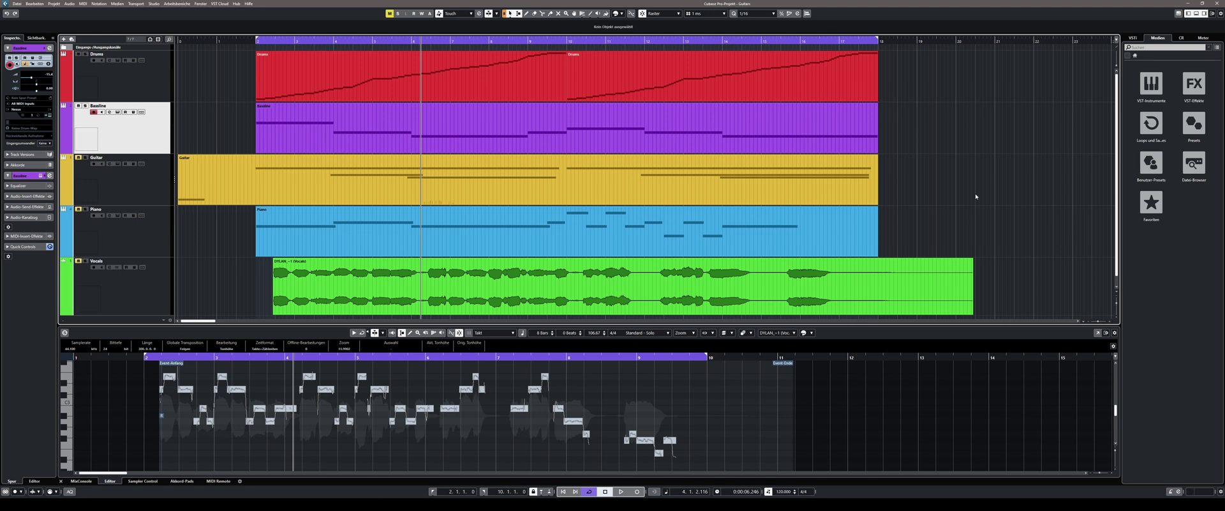
Play the looped section and mute the Vocals, Piano and Guitar tracks so only the drums and bassline sound
{"action": "key", "text": "space"}
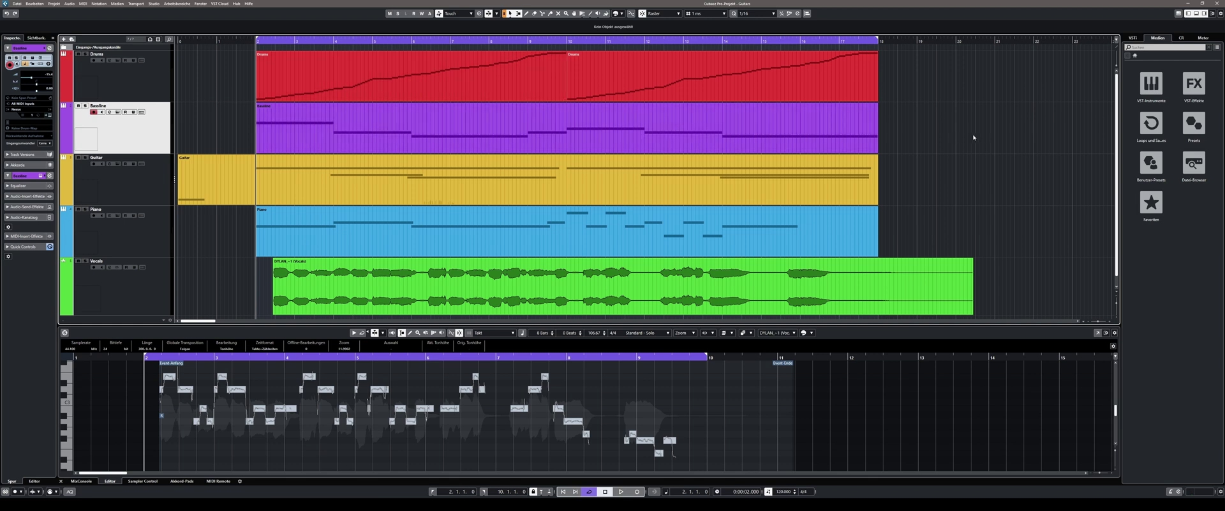
{"action": "key", "text": "space"}
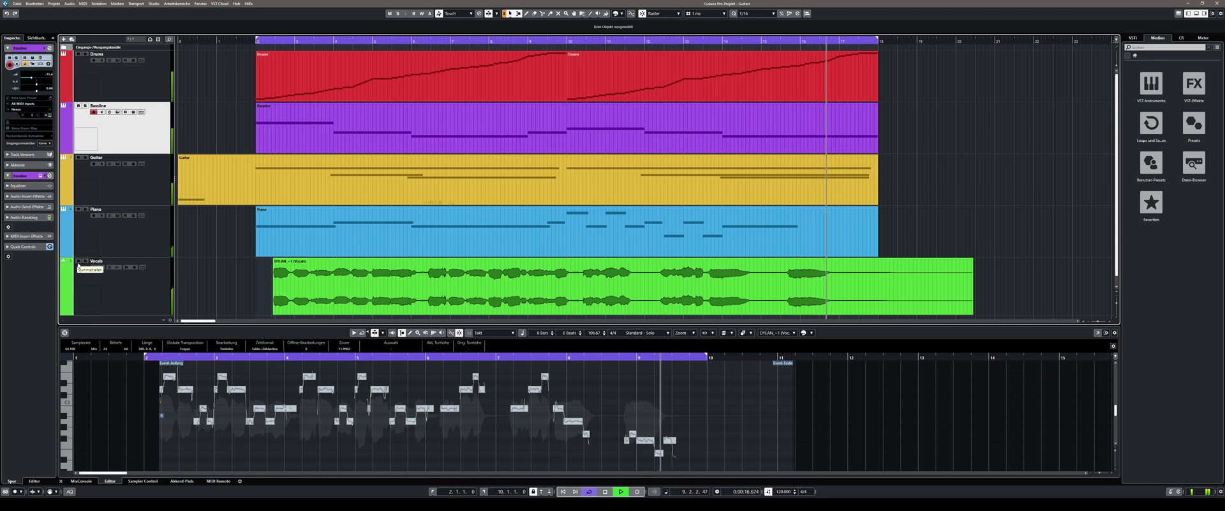
{"action": "left_click", "coordinate": [78, 260]}
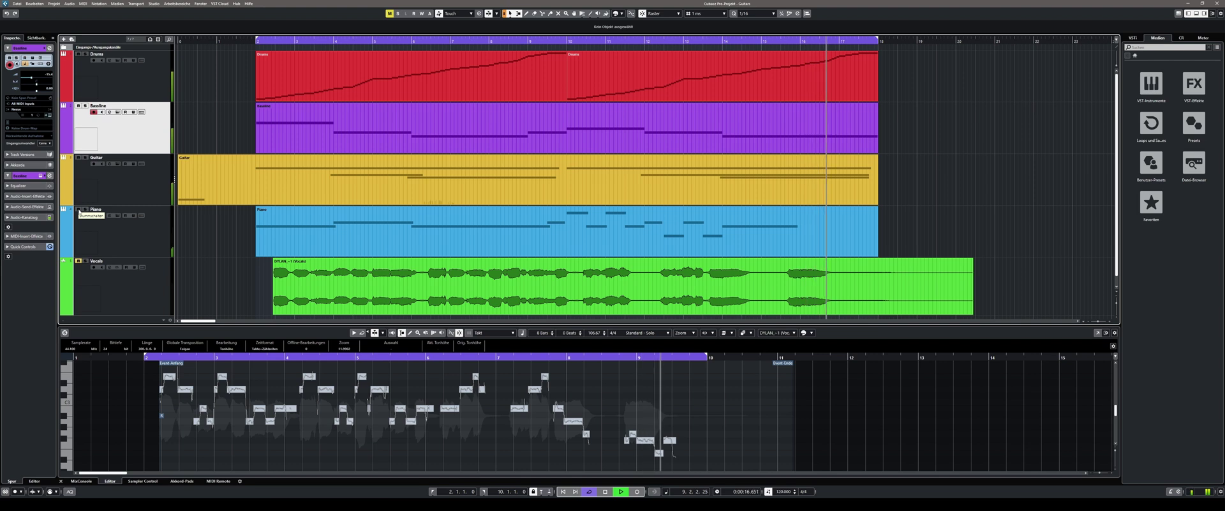
{"action": "left_click", "coordinate": [79, 210]}
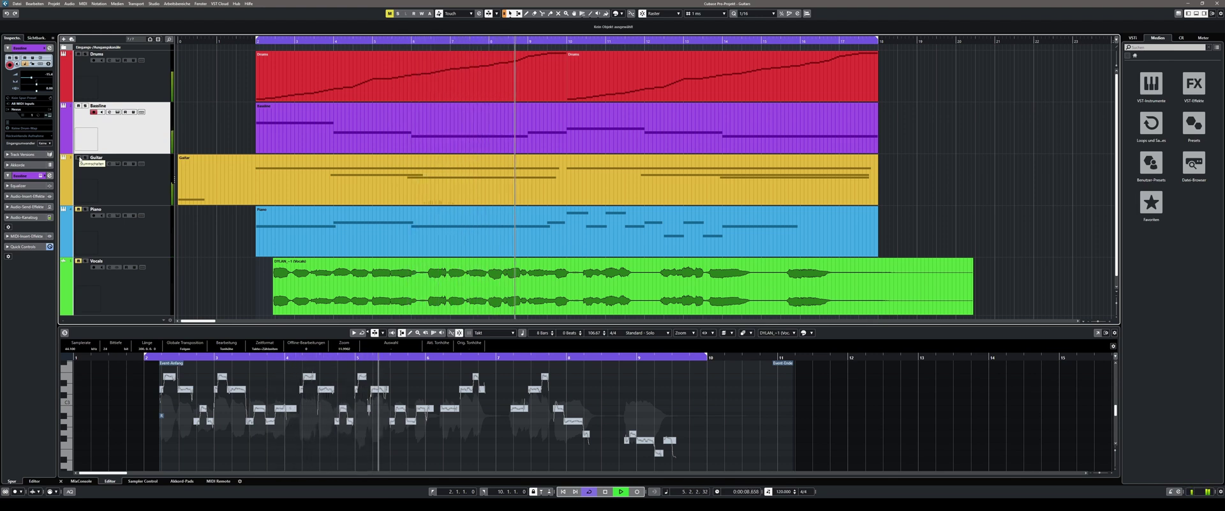
{"action": "left_click", "coordinate": [79, 158]}
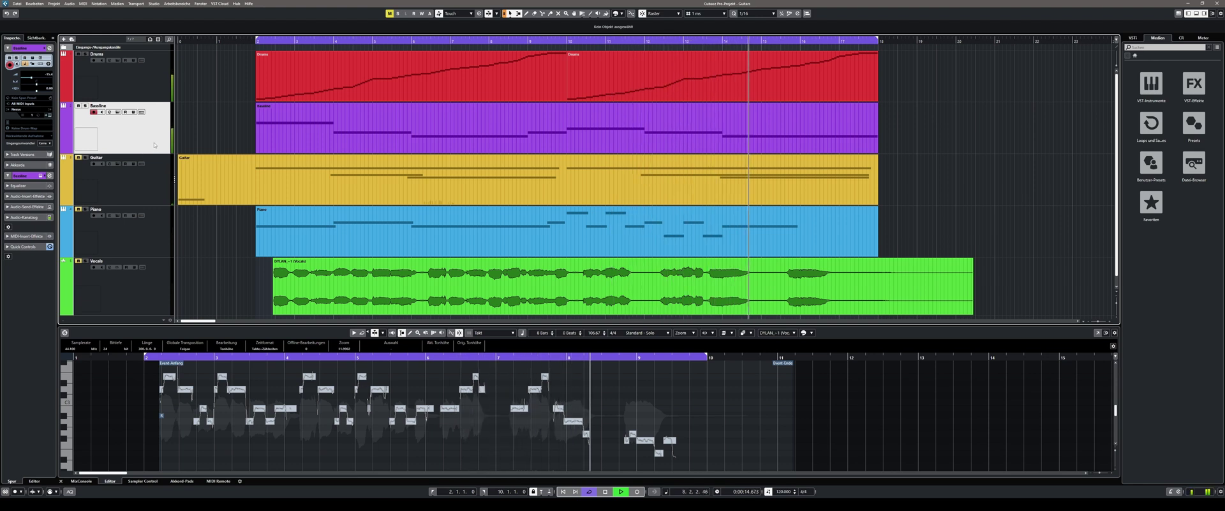
Open the mixer, make its window smaller and insert Neutron 4 in the Bassline channel's first insert slot
{"action": "key", "text": "F3"}
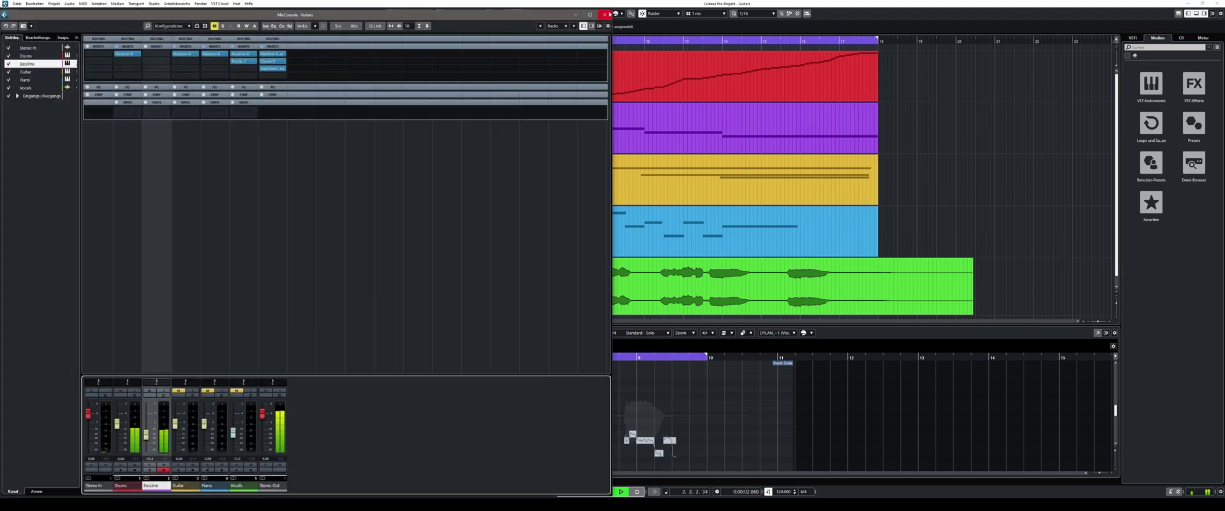
{"action": "left_click_drag", "start_coordinate": [611, 493], "coordinate": [611, 355]}
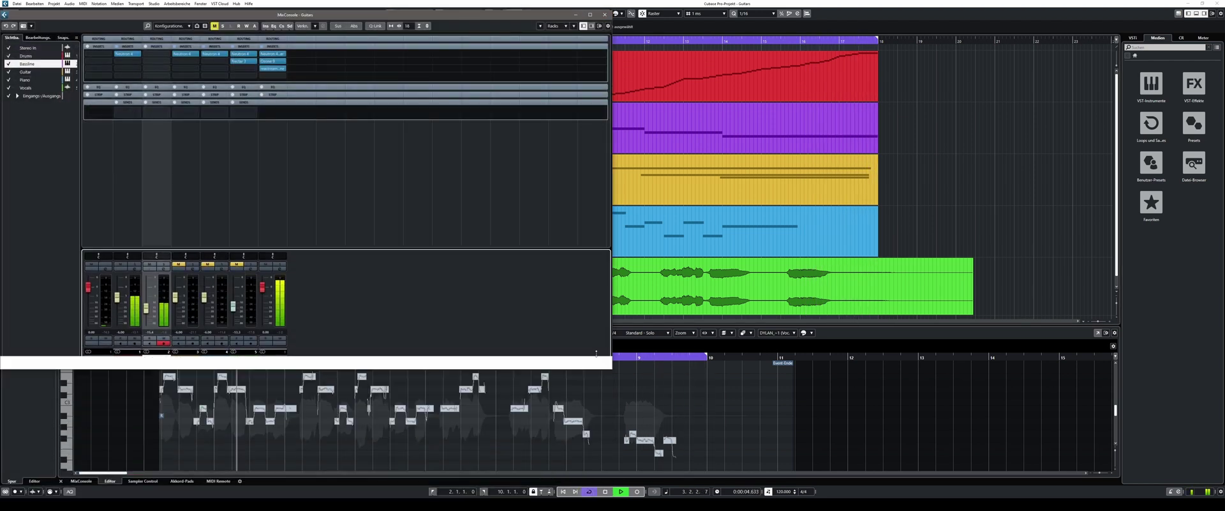
{"action": "left_click_drag", "start_coordinate": [419, 17], "coordinate": [743, 101]}
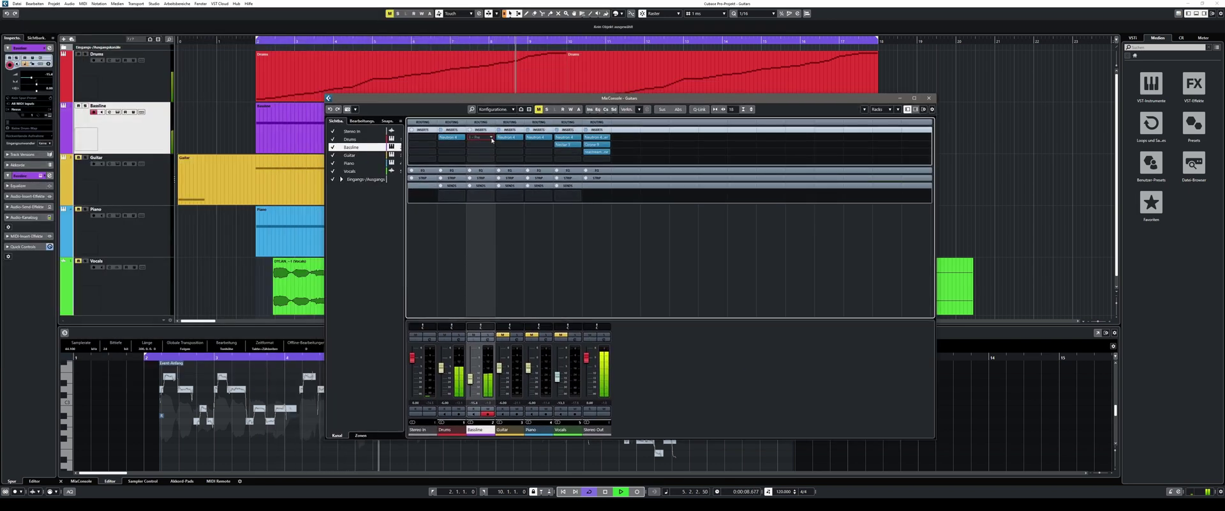
{"action": "left_click", "coordinate": [492, 139]}
{"action": "type", "text": "neutron"}
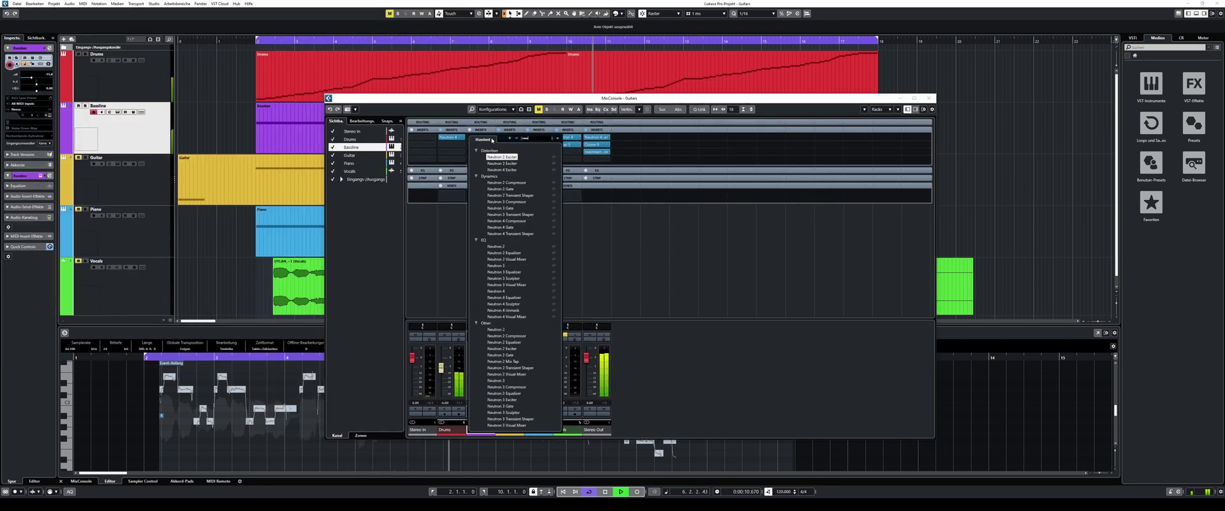
{"action": "left_click", "coordinate": [513, 292]}
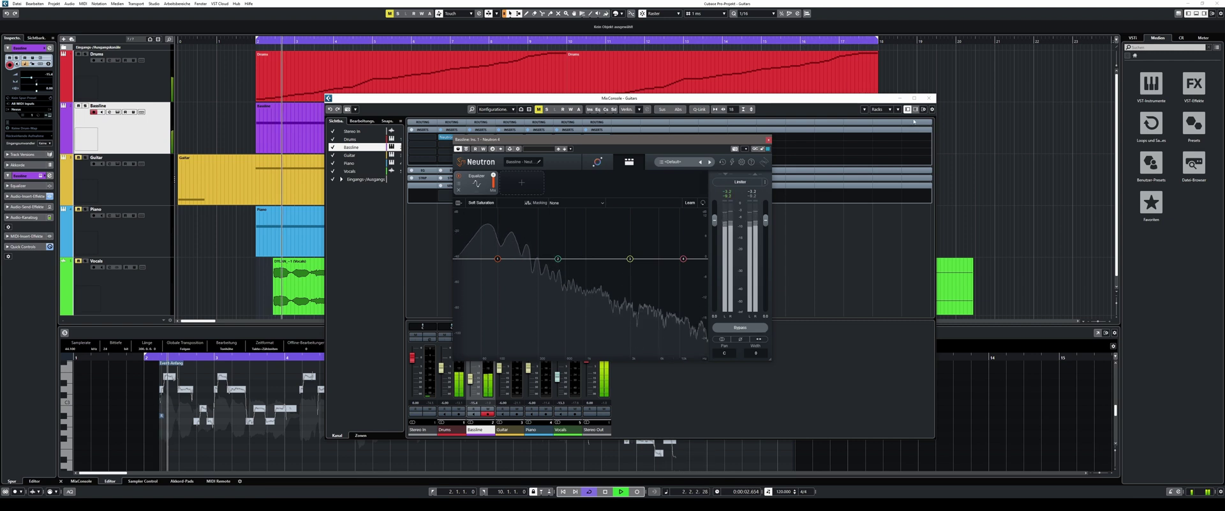
Close the mixer and enlarge the Neutron 4 window, positioning it over the arrangement
{"action": "left_click", "coordinate": [929, 98]}
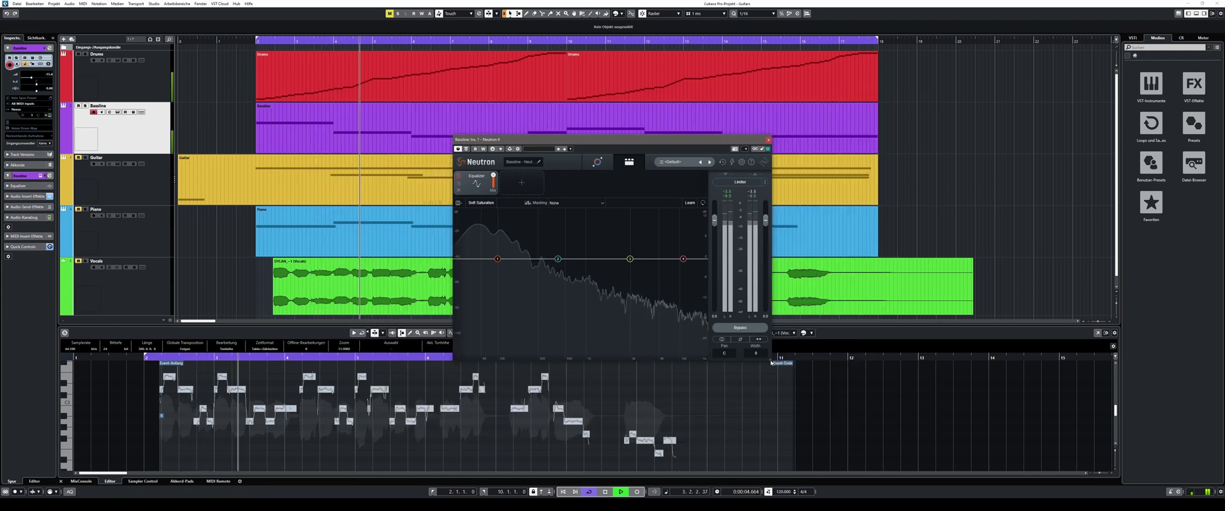
{"action": "left_click_drag", "start_coordinate": [770, 360], "coordinate": [926, 460]}
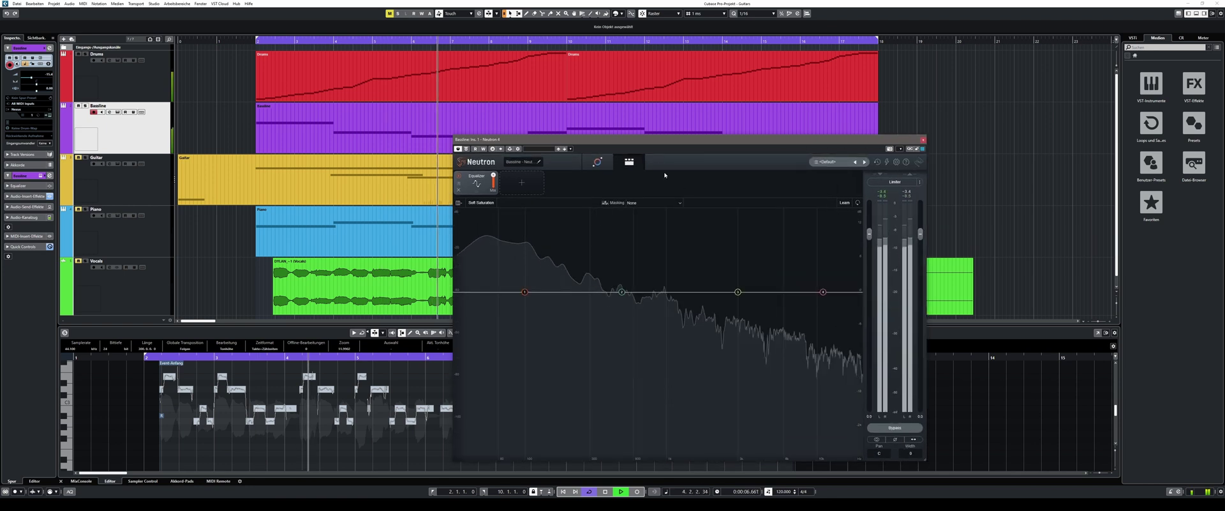
{"action": "left_click_drag", "start_coordinate": [453, 138], "coordinate": [376, 100]}
{"action": "left_click_drag", "start_coordinate": [457, 102], "coordinate": [425, 80]}
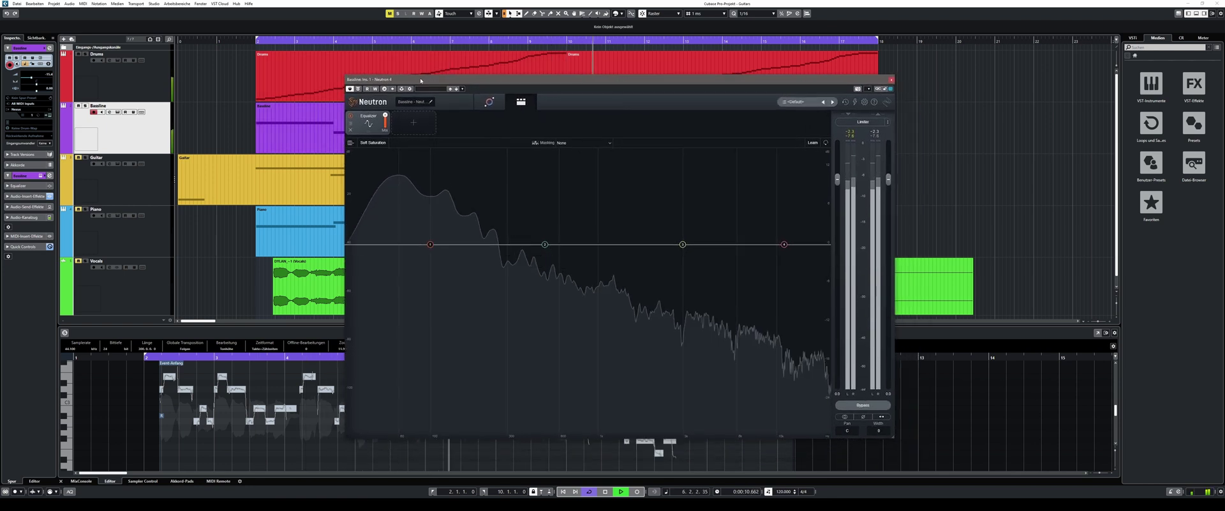
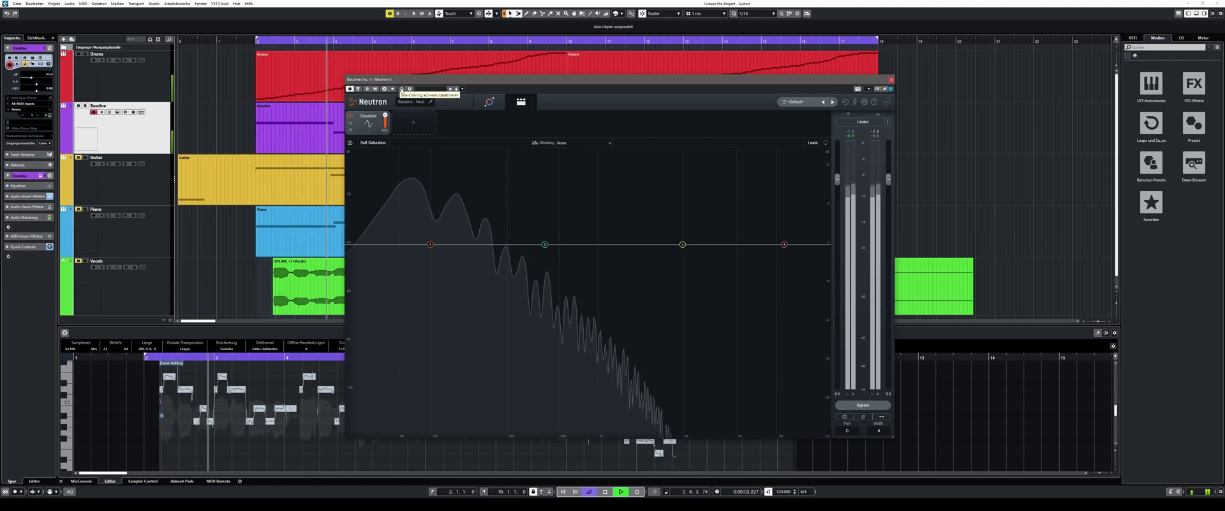
Activate side-chaining for the Bassline's Neutron 4 and add an Unmask module after its Equalizer
{"action": "left_click", "coordinate": [401, 88]}
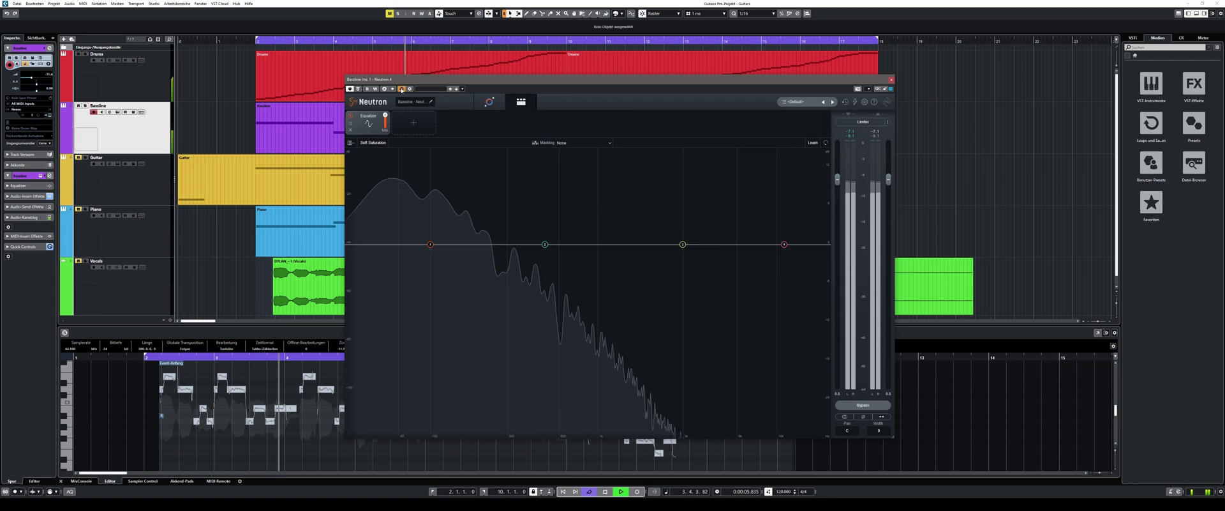
{"action": "left_click", "coordinate": [412, 124]}
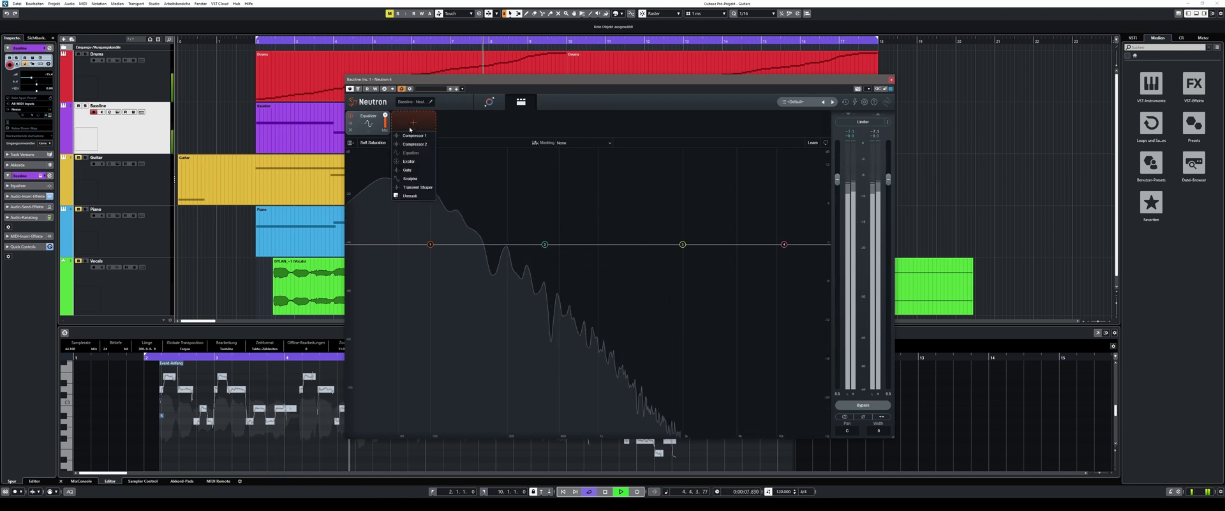
{"action": "left_click", "coordinate": [414, 195]}
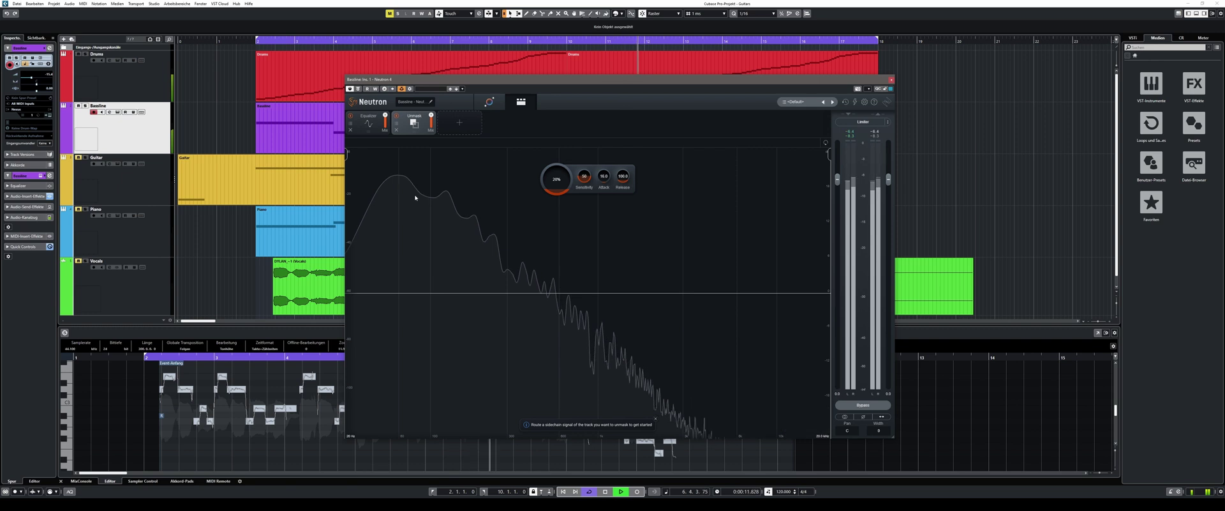
Route a send from the Drums channel to the side-chain of Bassline Ins. 1 - Neutron 4 and activate the send
{"action": "left_click_drag", "start_coordinate": [404, 81], "coordinate": [724, 81]}
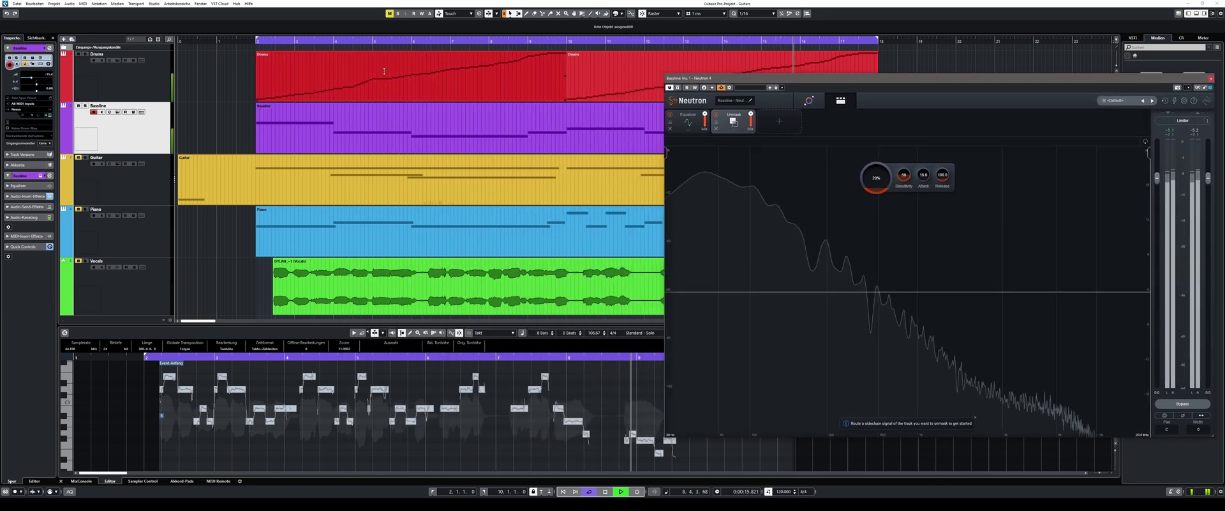
{"action": "left_click", "coordinate": [140, 83]}
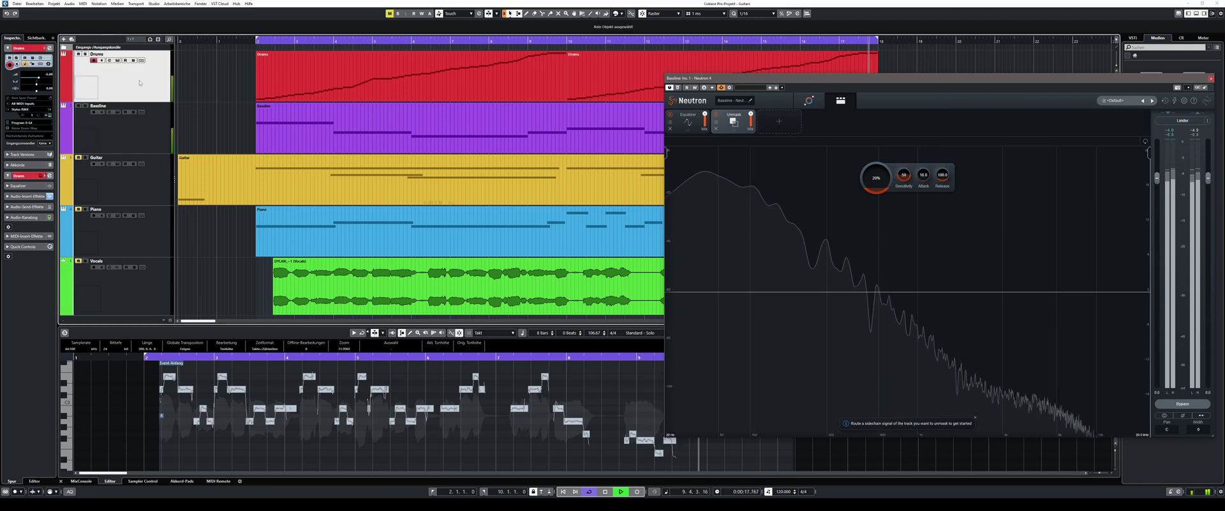
{"action": "key", "text": "F3"}
{"action": "left_click_drag", "start_coordinate": [413, 93], "coordinate": [134, 88]}
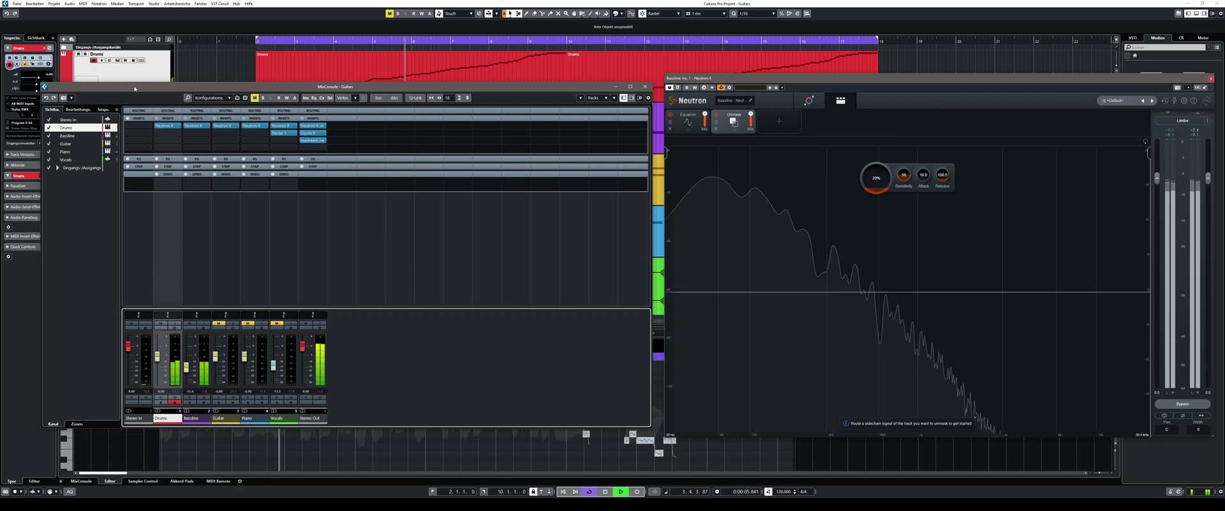
{"action": "left_click", "coordinate": [178, 185]}
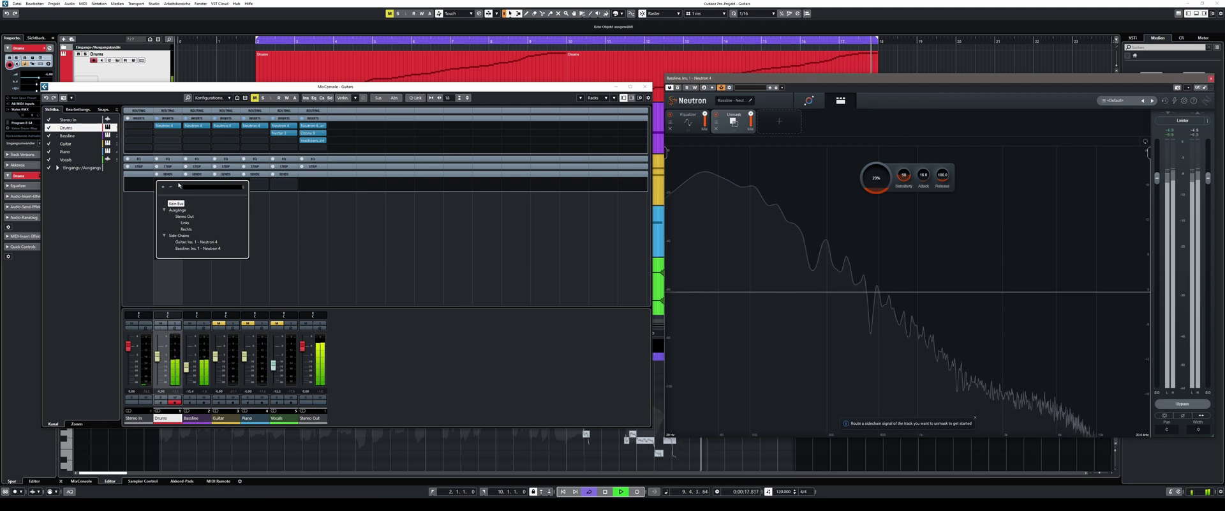
{"action": "left_click", "coordinate": [208, 249]}
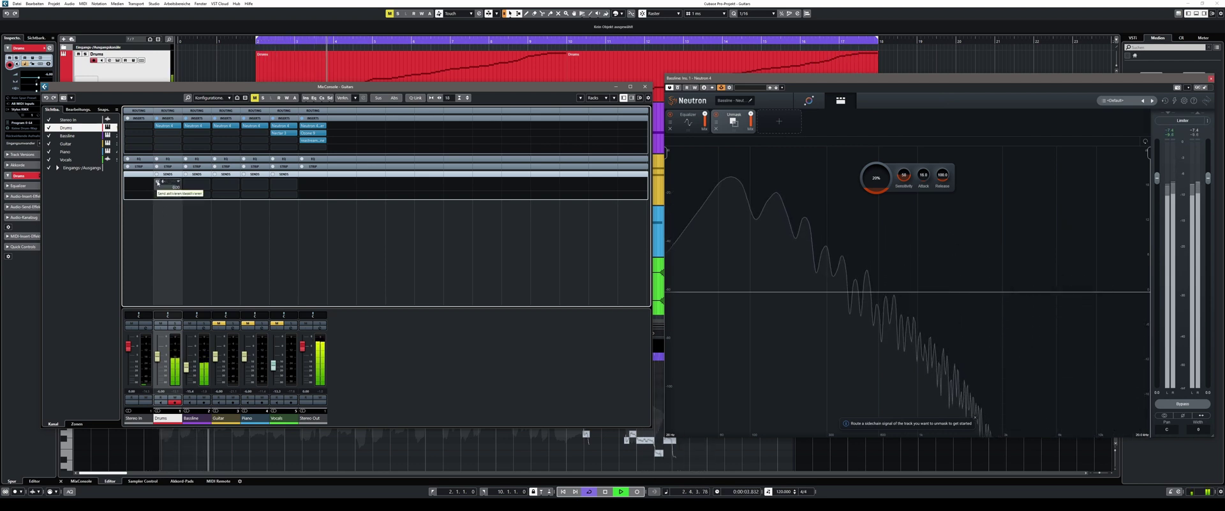
{"action": "left_click", "coordinate": [157, 182]}
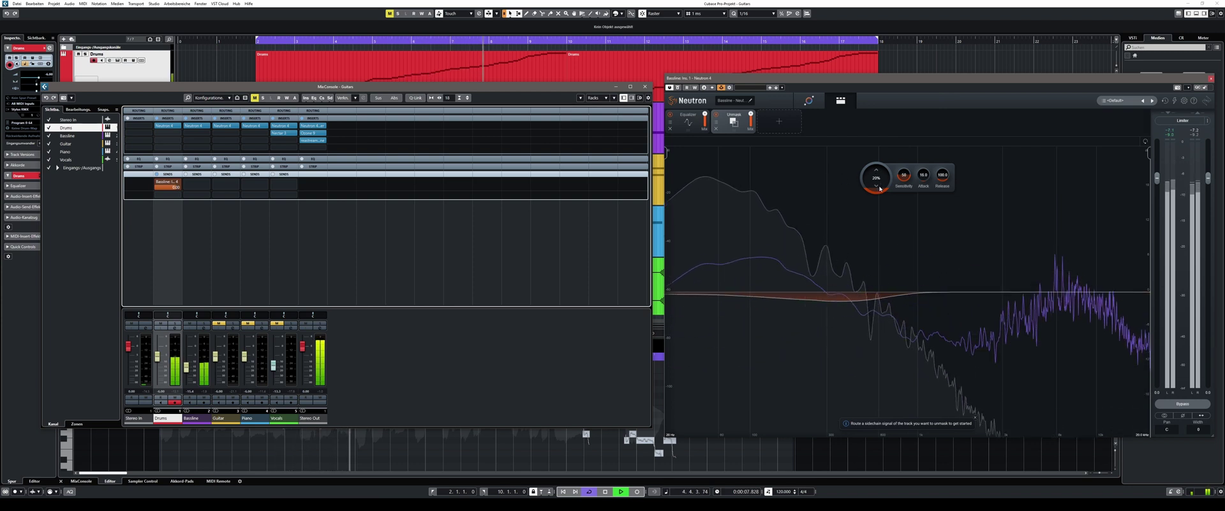
Raise the Unmask amount to 100%
{"action": "scroll", "coordinate": [879, 188], "scroll_direction": "up", "scroll_amount": 1}
{"action": "left_click_drag", "start_coordinate": [879, 187], "coordinate": [877, 156]}
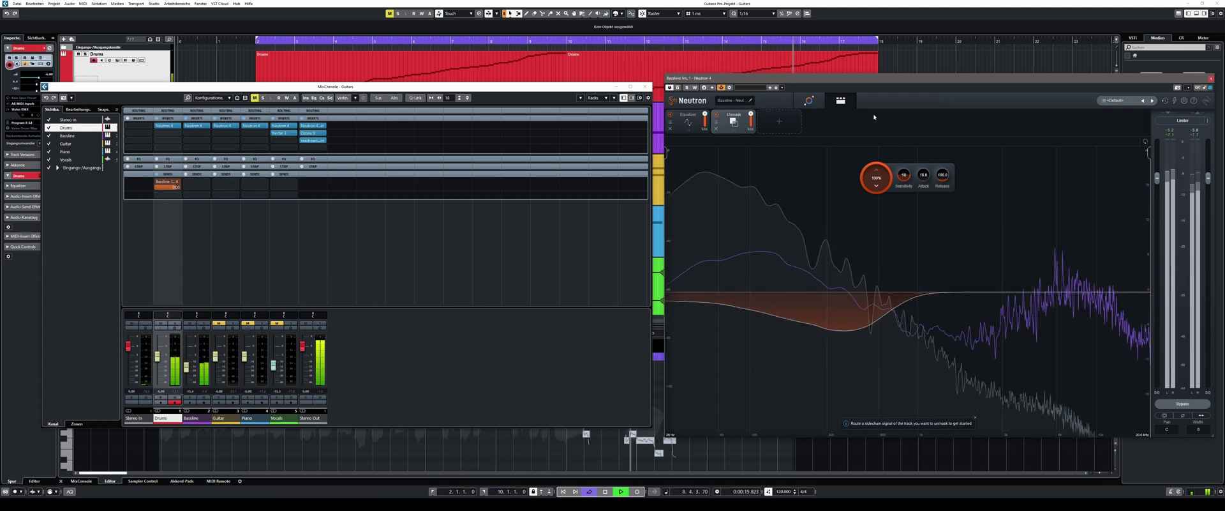
Try the Unmask Sensitivity at its maximum and return it to its starting value
{"action": "left_click", "coordinate": [904, 177]}
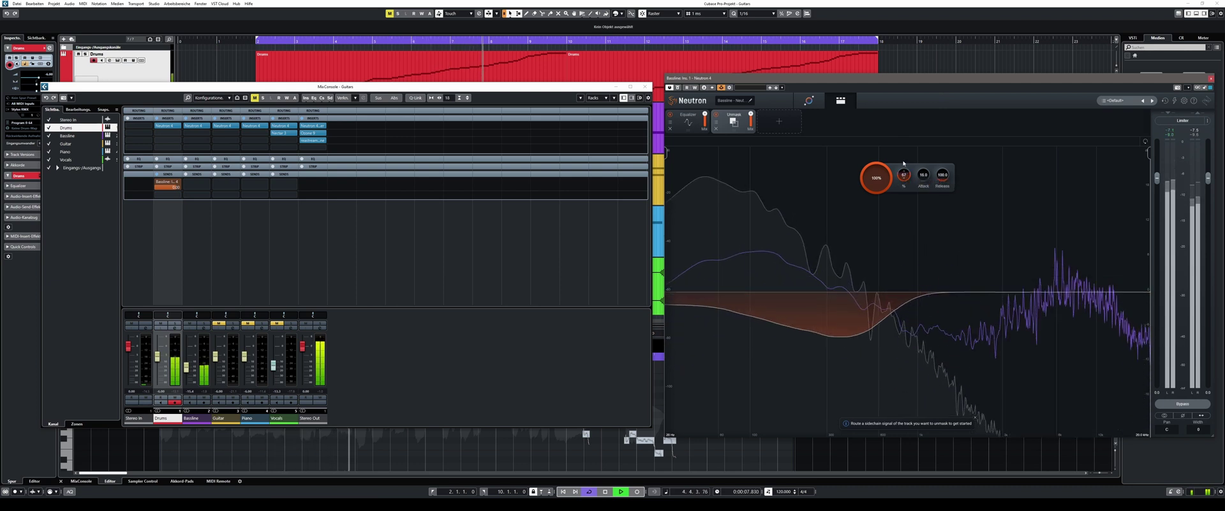
{"action": "left_click_drag", "start_coordinate": [903, 158], "coordinate": [900, 133]}
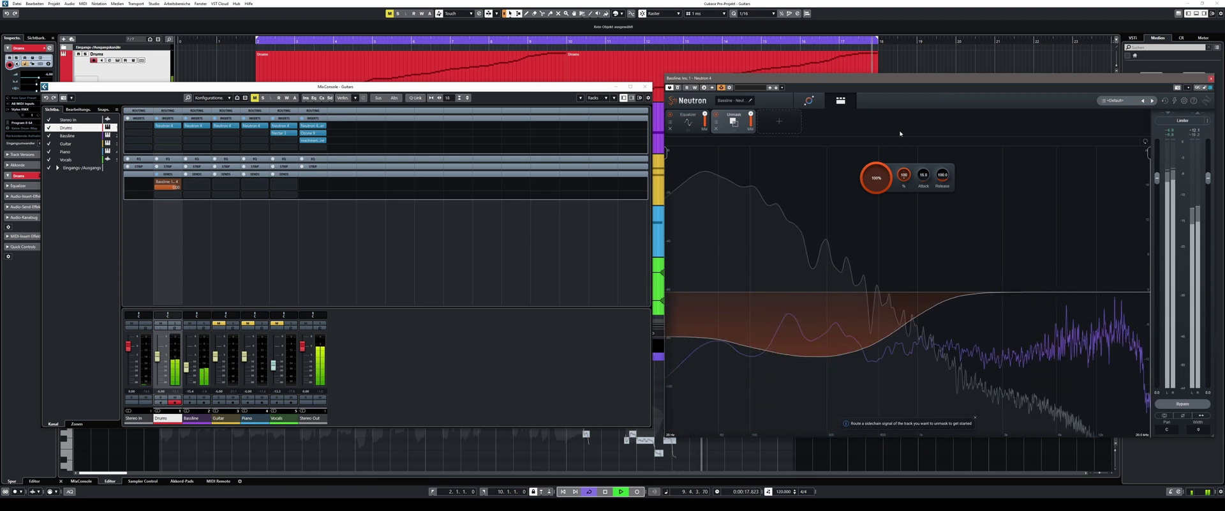
{"action": "left_click_drag", "start_coordinate": [900, 133], "coordinate": [902, 167]}
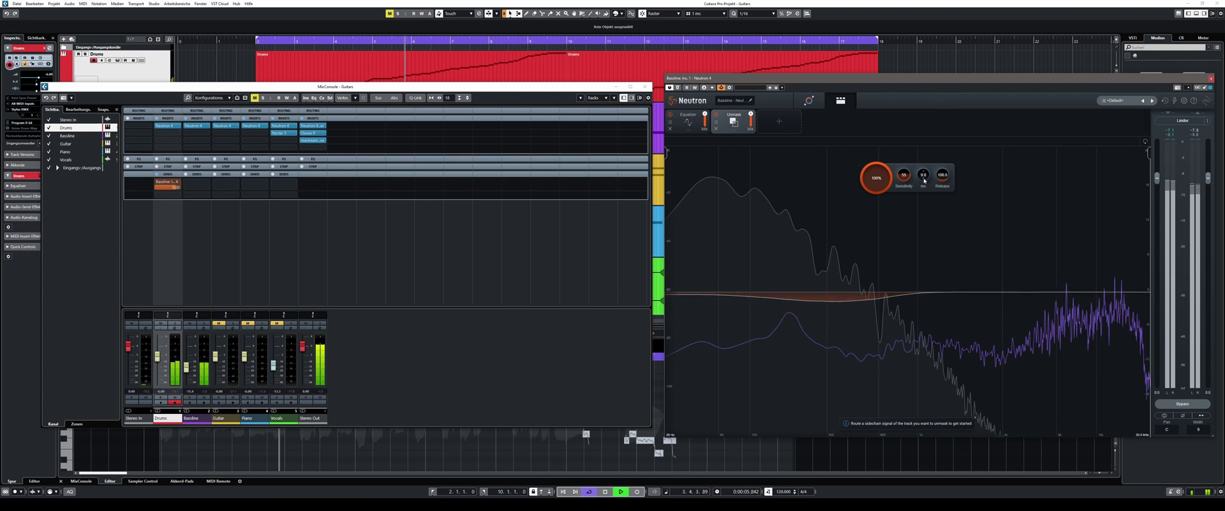
Test the Unmask Attack at very slow and 0.0 ms settings, and settle on a short attack slightly above the minimum
{"action": "left_click_drag", "start_coordinate": [924, 181], "coordinate": [925, 184]}
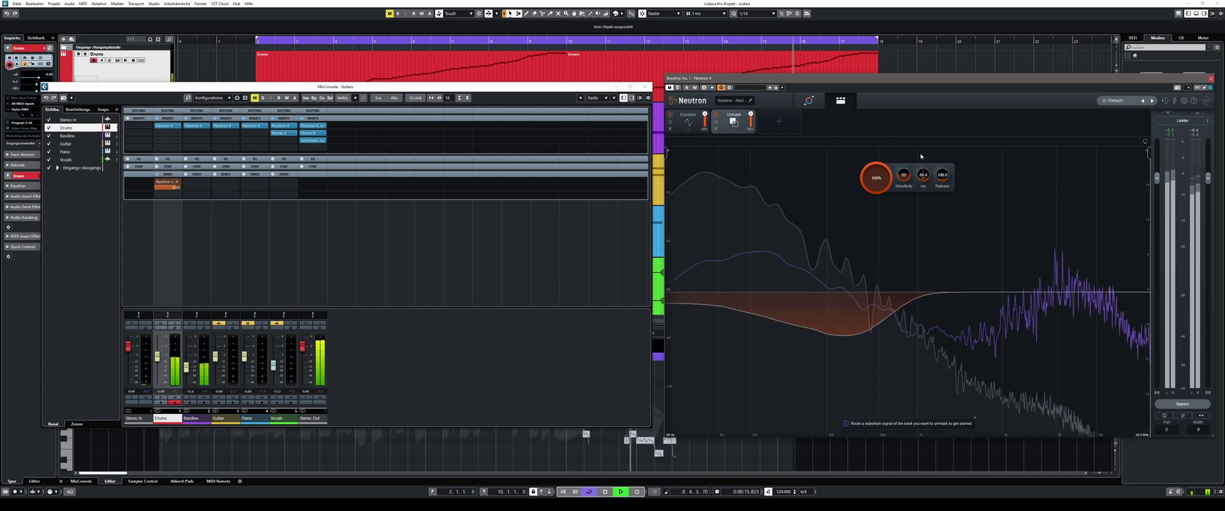
{"action": "left_click_drag", "start_coordinate": [920, 143], "coordinate": [922, 117]}
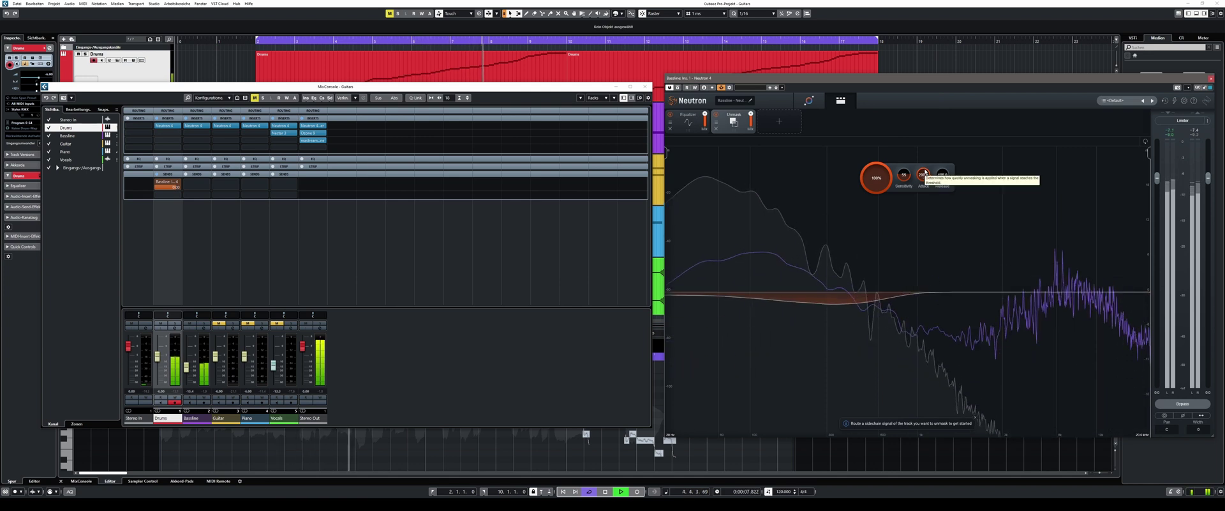
{"action": "left_click_drag", "start_coordinate": [924, 173], "coordinate": [926, 176]}
{"action": "left_click_drag", "start_coordinate": [928, 216], "coordinate": [932, 271]}
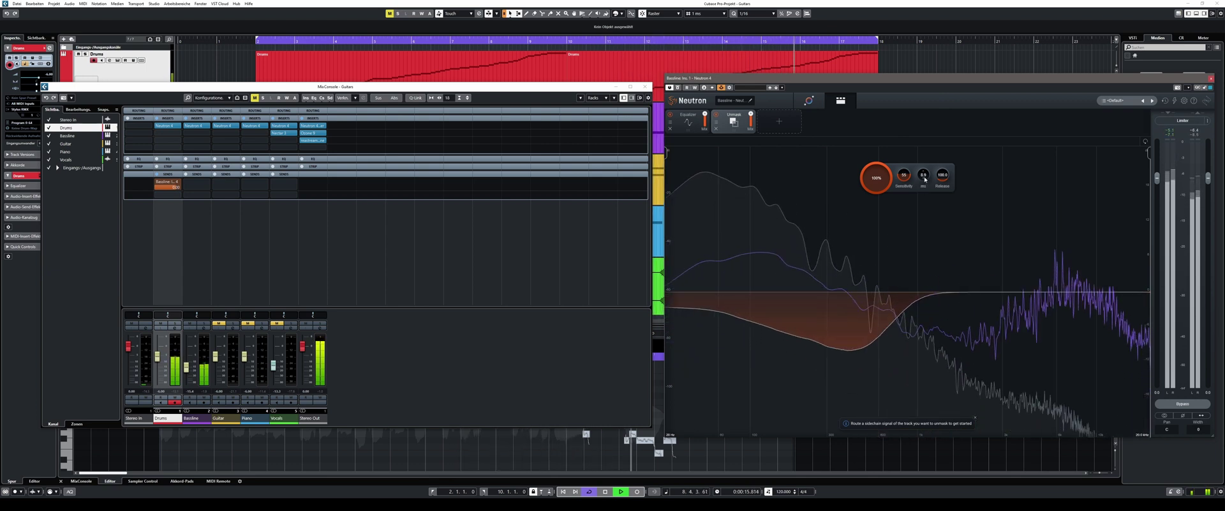
{"action": "scroll", "coordinate": [925, 180], "scroll_direction": "up", "scroll_amount": 1}
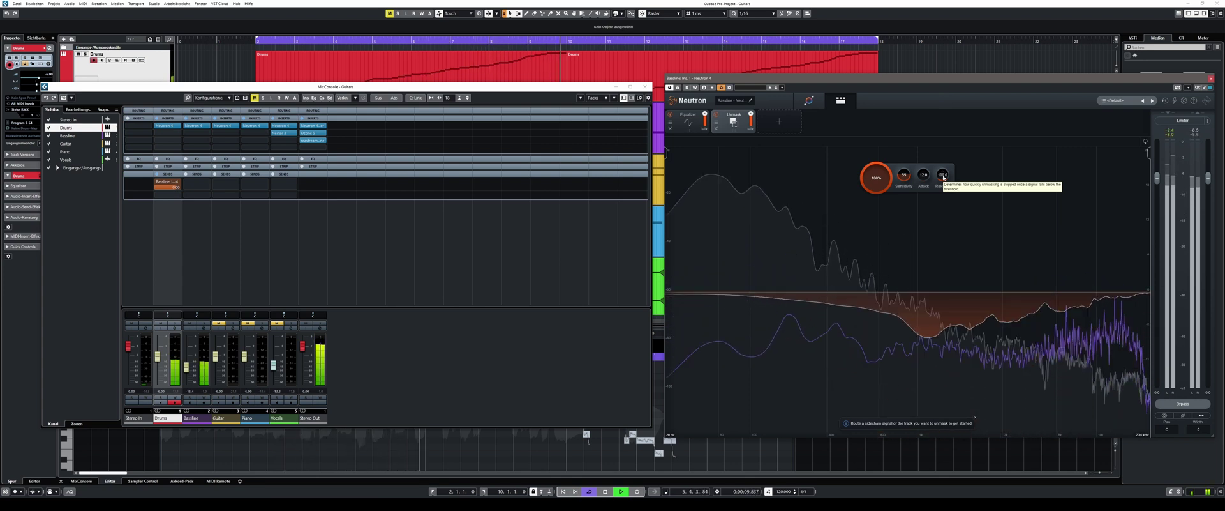
Test the Unmask Release at a very long setting and at 0.0 ms, and settle on a moderate release time
{"action": "left_click_drag", "start_coordinate": [943, 164], "coordinate": [941, 135]}
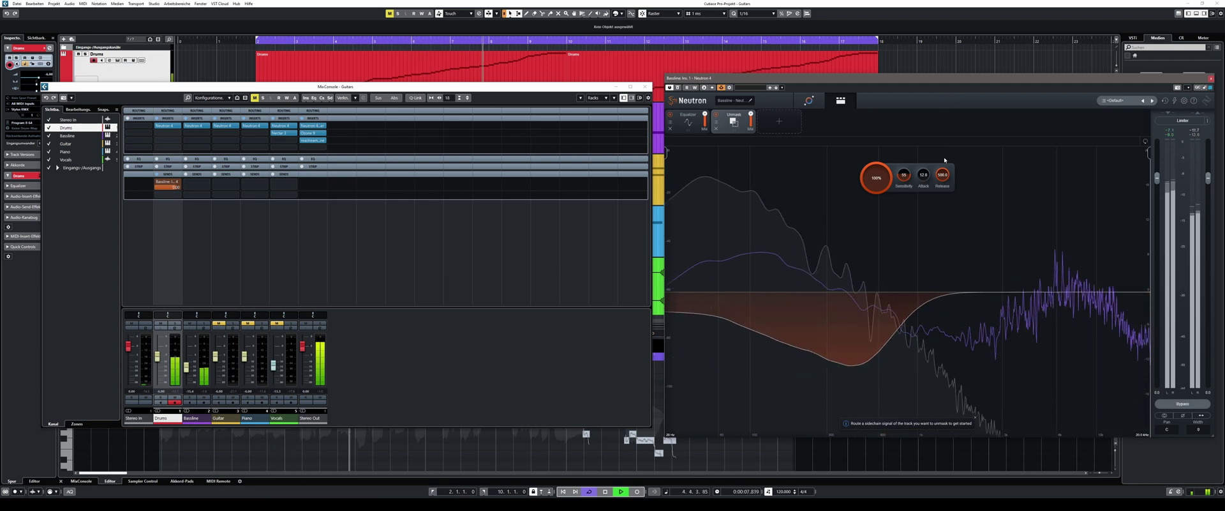
{"action": "left_click_drag", "start_coordinate": [944, 174], "coordinate": [944, 189]}
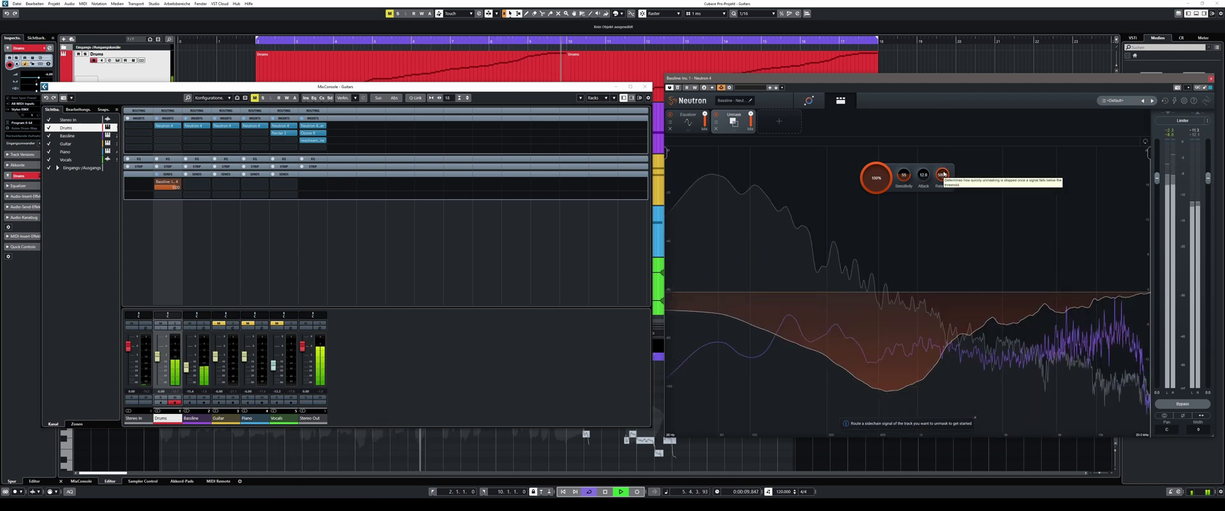
{"action": "left_click_drag", "start_coordinate": [942, 250], "coordinate": [945, 293]}
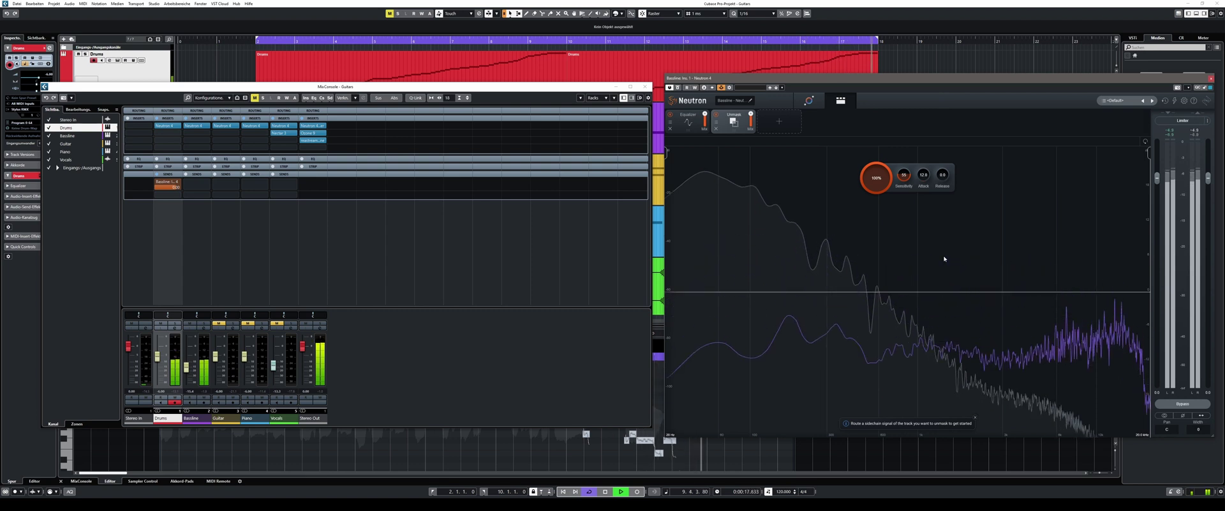
{"action": "left_click", "coordinate": [945, 179], "text": "alt"}
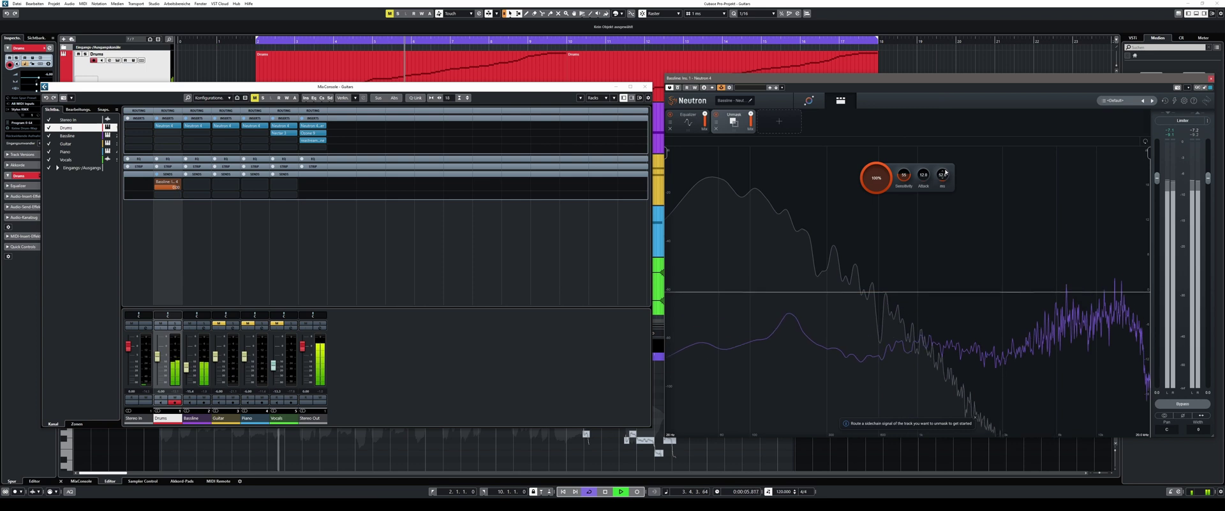
{"action": "scroll", "coordinate": [946, 172], "scroll_direction": "up", "scroll_amount": 1}
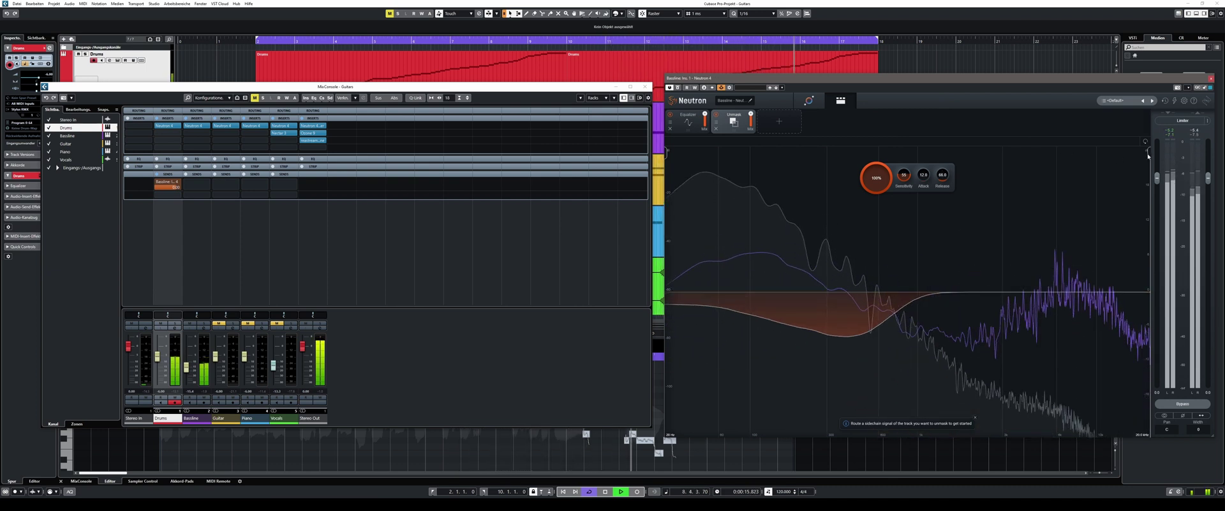
Restrict the Unmask module's active frequency region to the low end by narrowing both its maximum and minimum frequency limits
{"action": "left_click_drag", "start_coordinate": [1150, 155], "coordinate": [820, 167]}
{"action": "left_click_drag", "start_coordinate": [667, 157], "coordinate": [697, 155]}
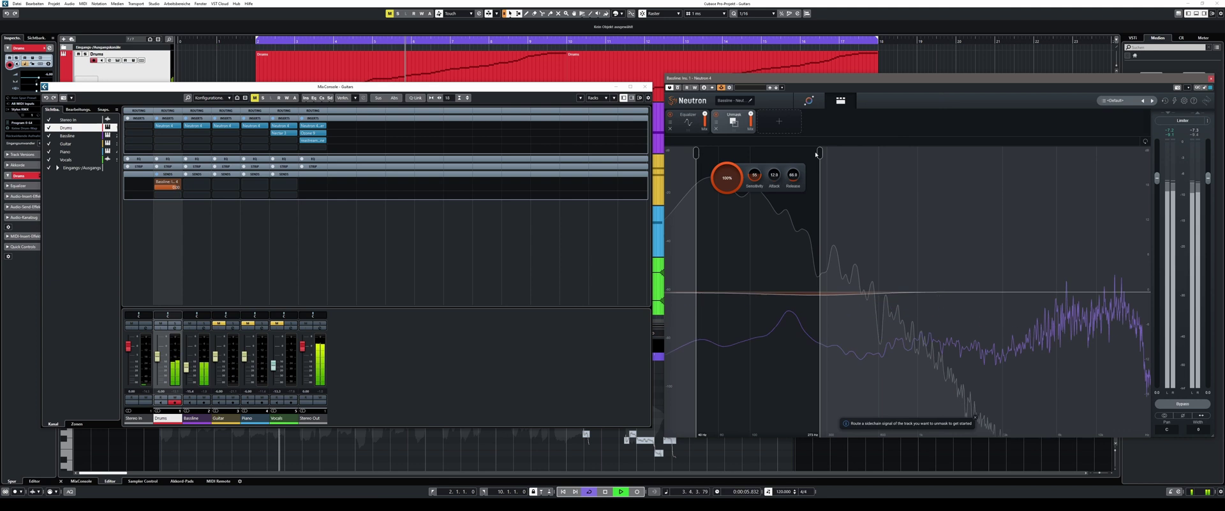
{"action": "left_click_drag", "start_coordinate": [821, 153], "coordinate": [881, 156]}
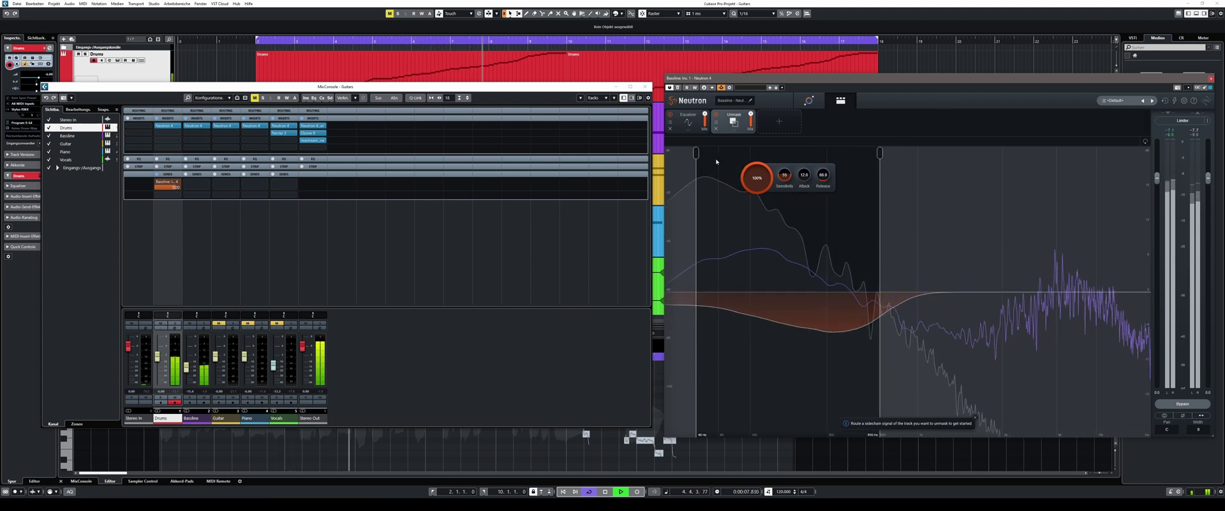
{"action": "left_click_drag", "start_coordinate": [695, 154], "coordinate": [703, 154]}
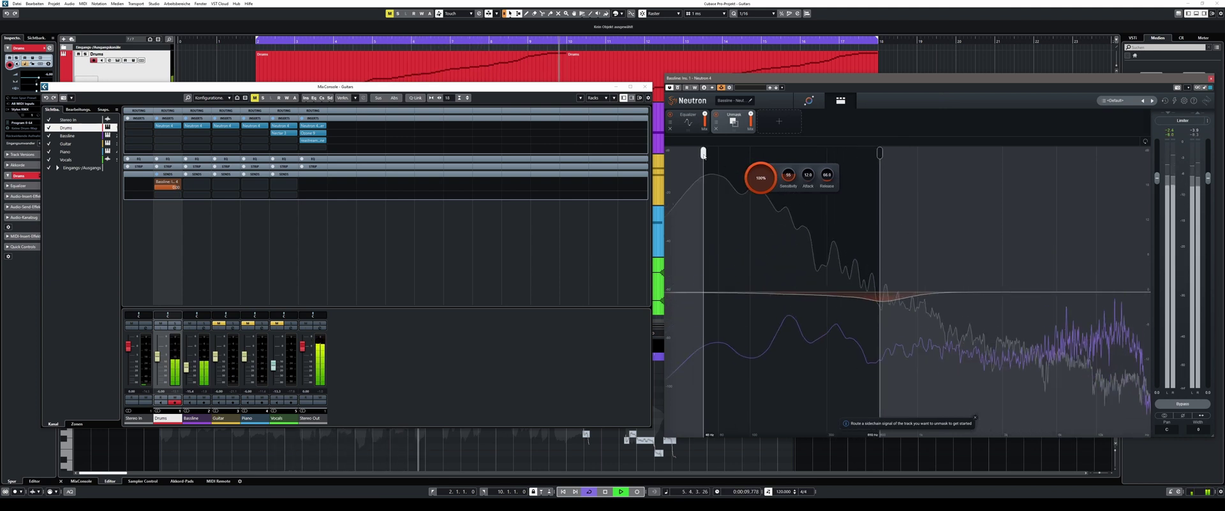
Shorten the Unmask Attack and reduce the Unmask amount to a little over half
{"action": "left_click_drag", "start_coordinate": [808, 175], "coordinate": [810, 187]}
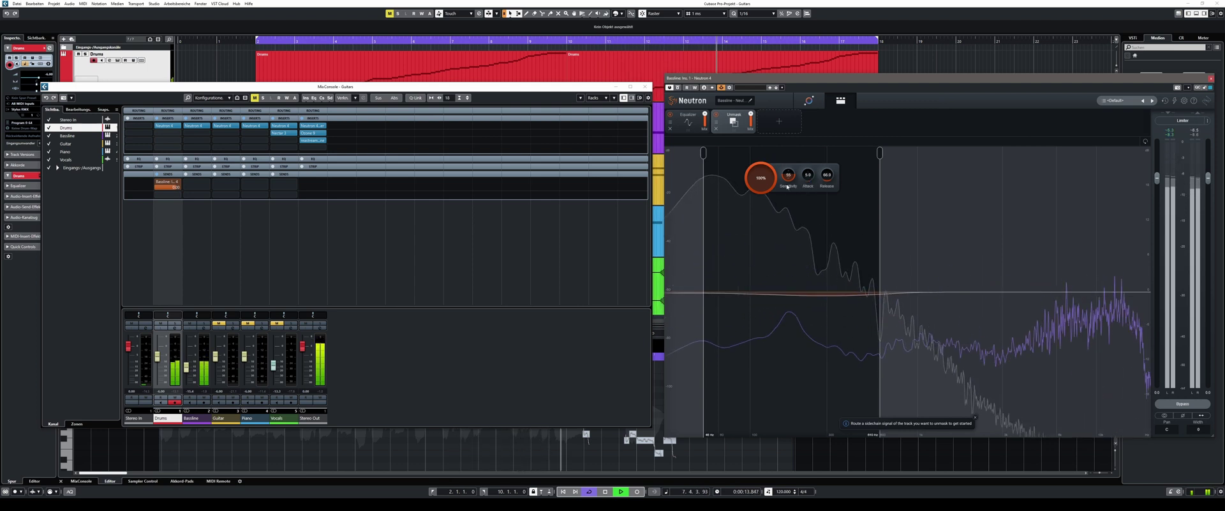
{"action": "left_click_drag", "start_coordinate": [770, 178], "coordinate": [769, 200]}
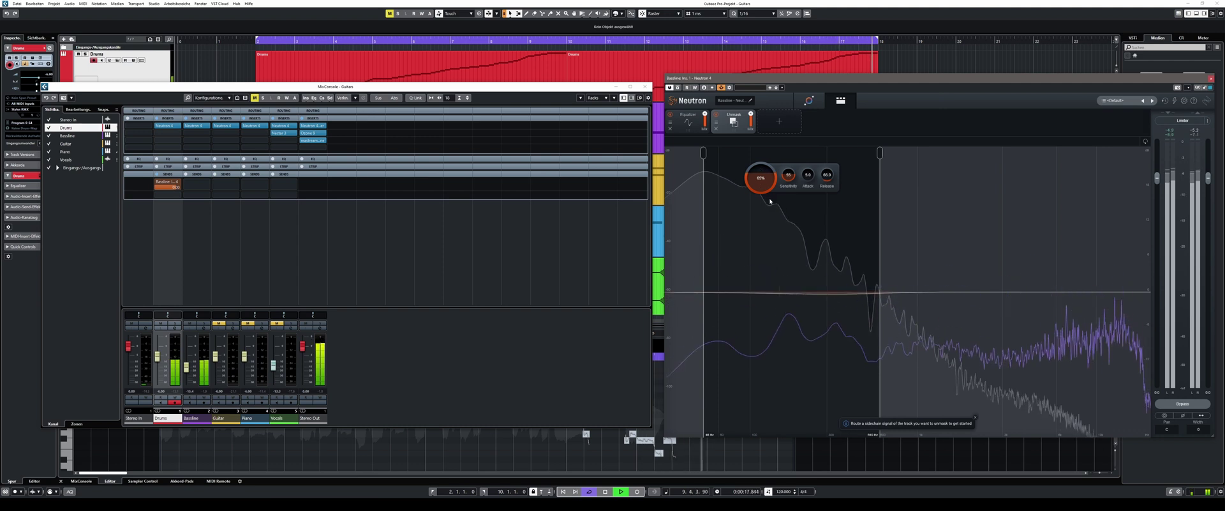
Lengthen the Unmask Attack slightly and compare higher and lower maximum frequencies for the active region, returning to the limit around the end of the overlapping lows
{"action": "left_click_drag", "start_coordinate": [880, 153], "coordinate": [913, 154]}
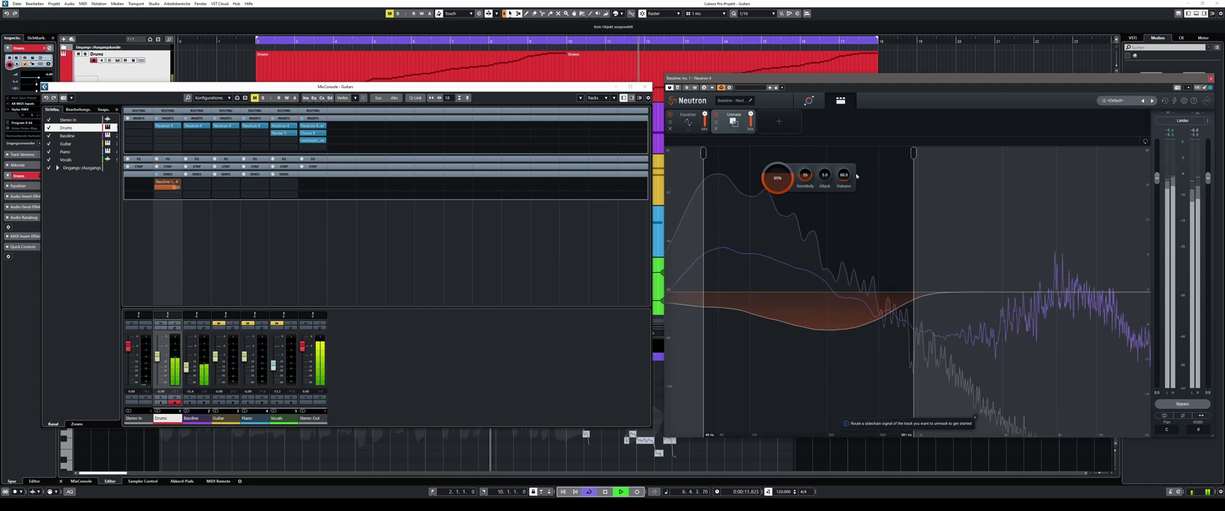
{"action": "left_click_drag", "start_coordinate": [846, 178], "coordinate": [828, 176]}
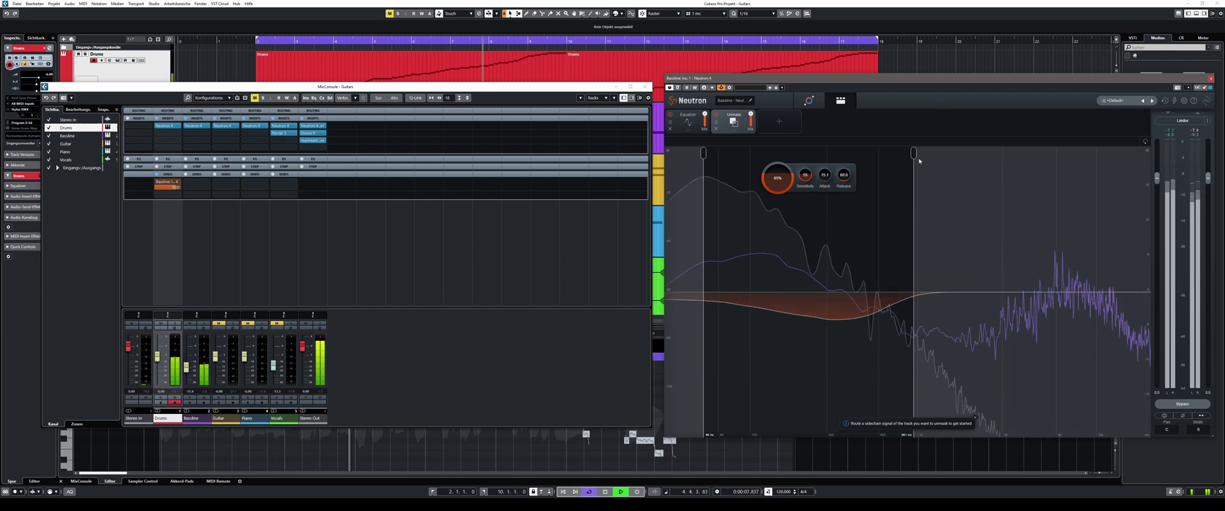
{"action": "left_click_drag", "start_coordinate": [914, 156], "coordinate": [940, 155]}
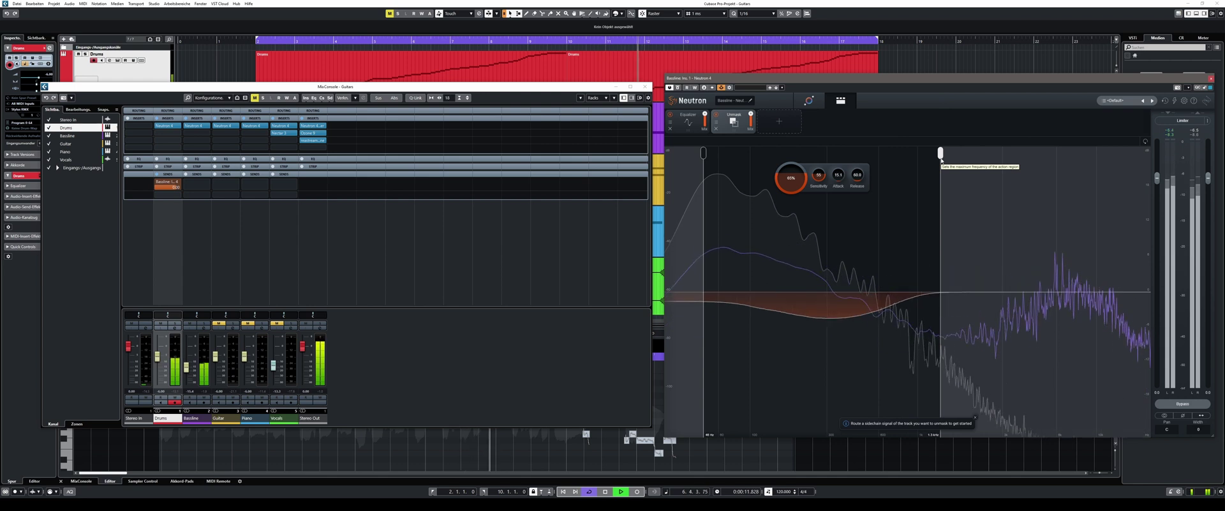
{"action": "left_click_drag", "start_coordinate": [941, 156], "coordinate": [895, 155]}
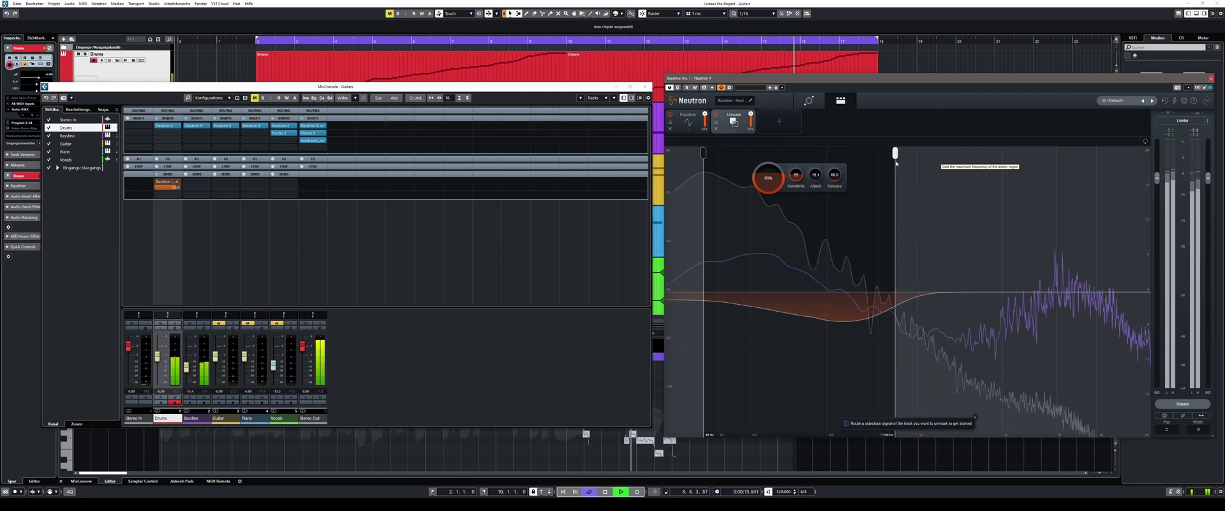
{"action": "left_click_drag", "start_coordinate": [896, 162], "coordinate": [848, 164]}
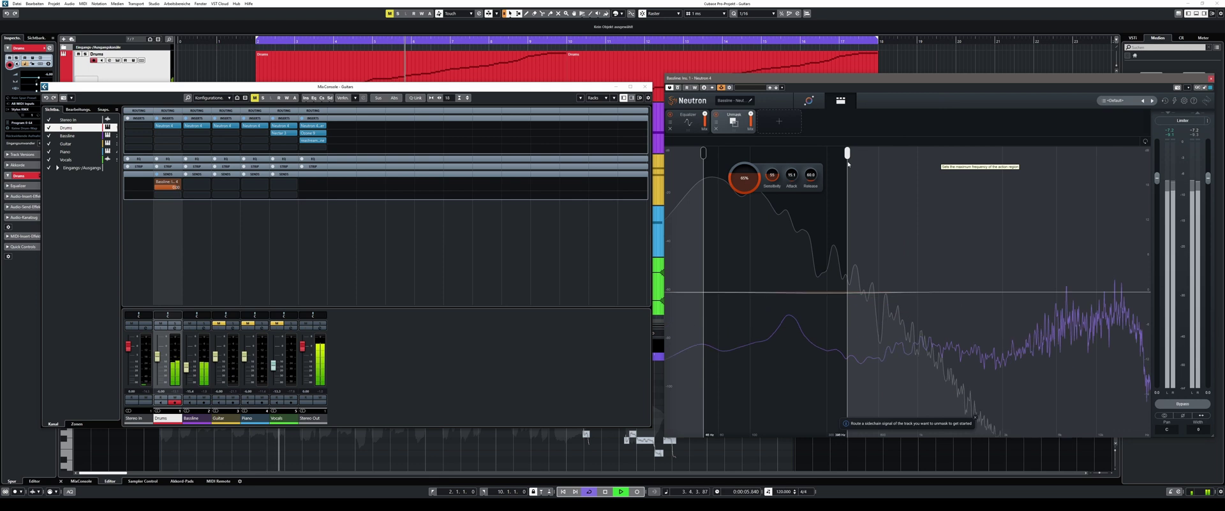
{"action": "left_click_drag", "start_coordinate": [848, 164], "coordinate": [881, 164]}
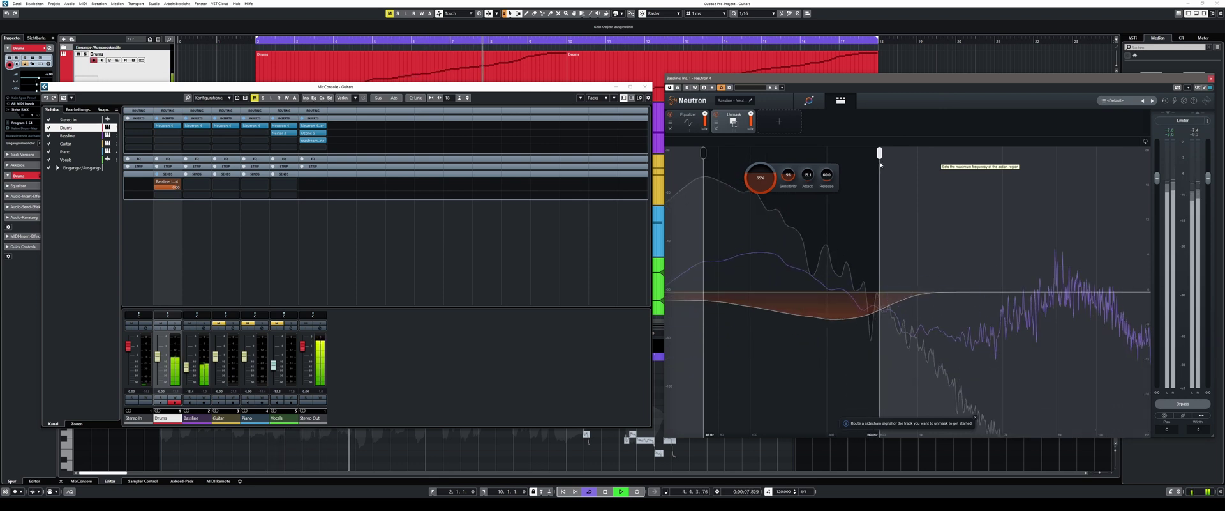
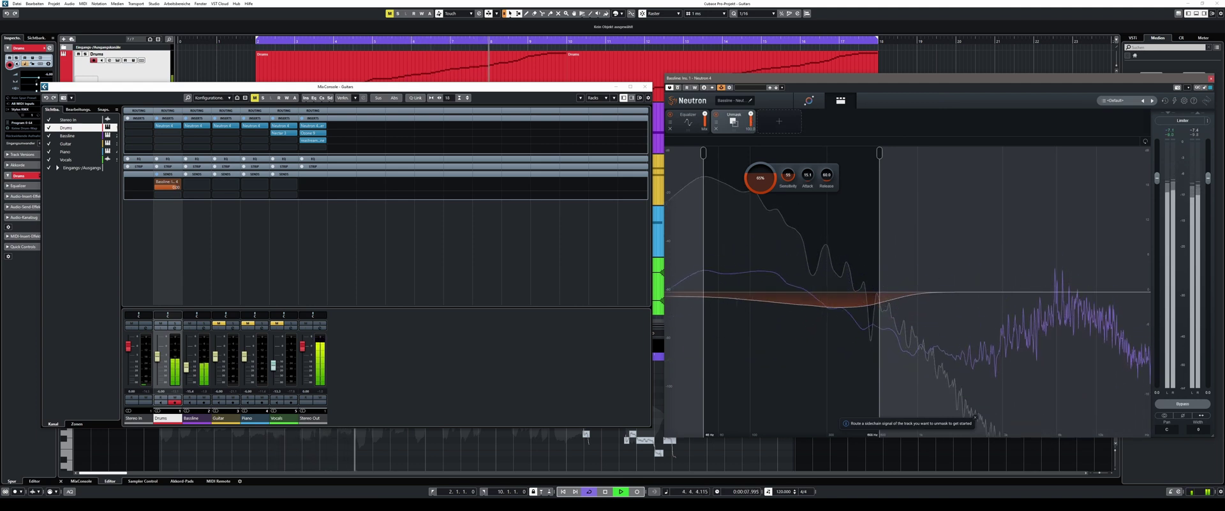
Close the MixConsole and the Bassline's Neutron 4 plug-in window
{"action": "left_click", "coordinate": [645, 87]}
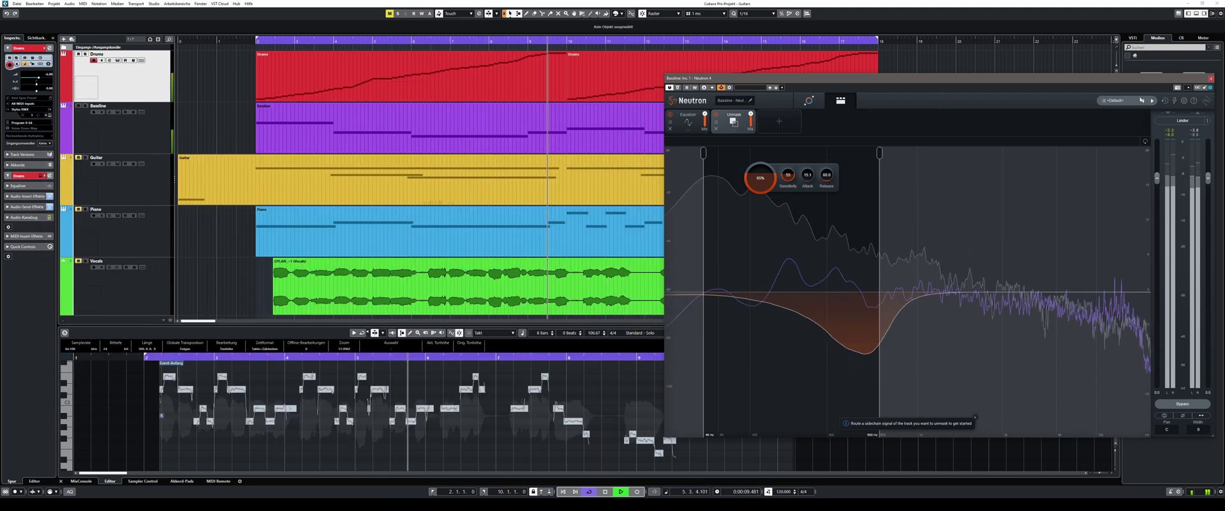
{"action": "left_click", "coordinate": [1211, 79]}
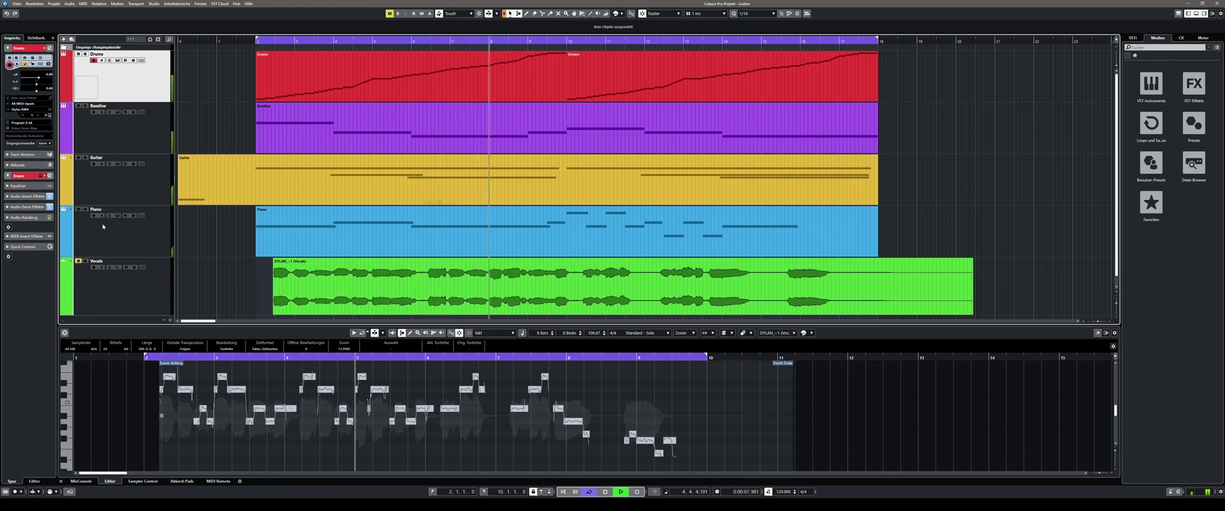
Reopen the MixConsole, move it over the middle of the project, and toggle the Bassline's Neutron 4 insert to compare the sound
{"action": "key", "text": "F3"}
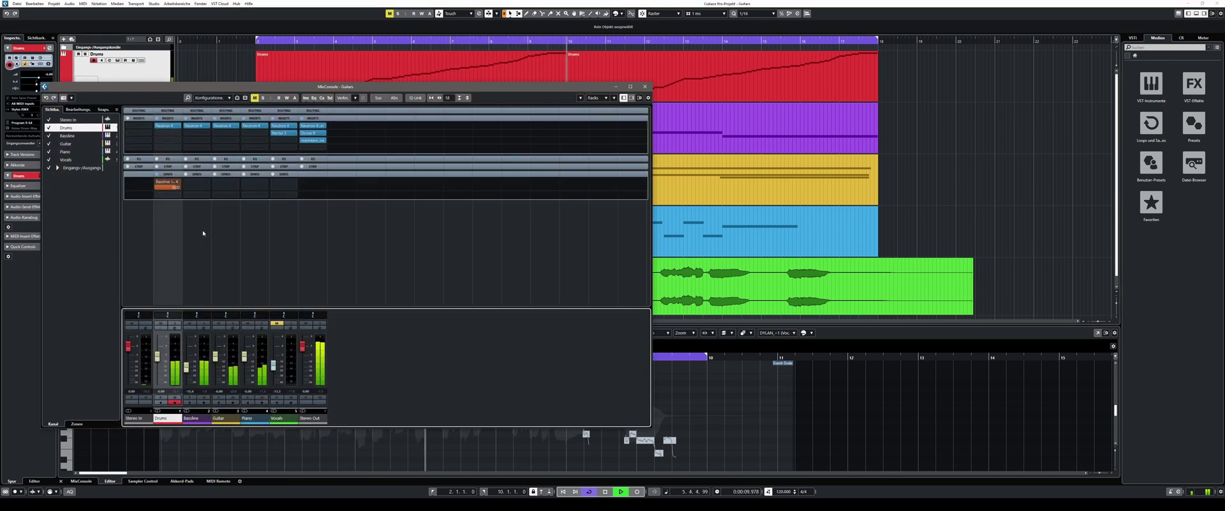
{"action": "left_click_drag", "start_coordinate": [296, 89], "coordinate": [583, 104]}
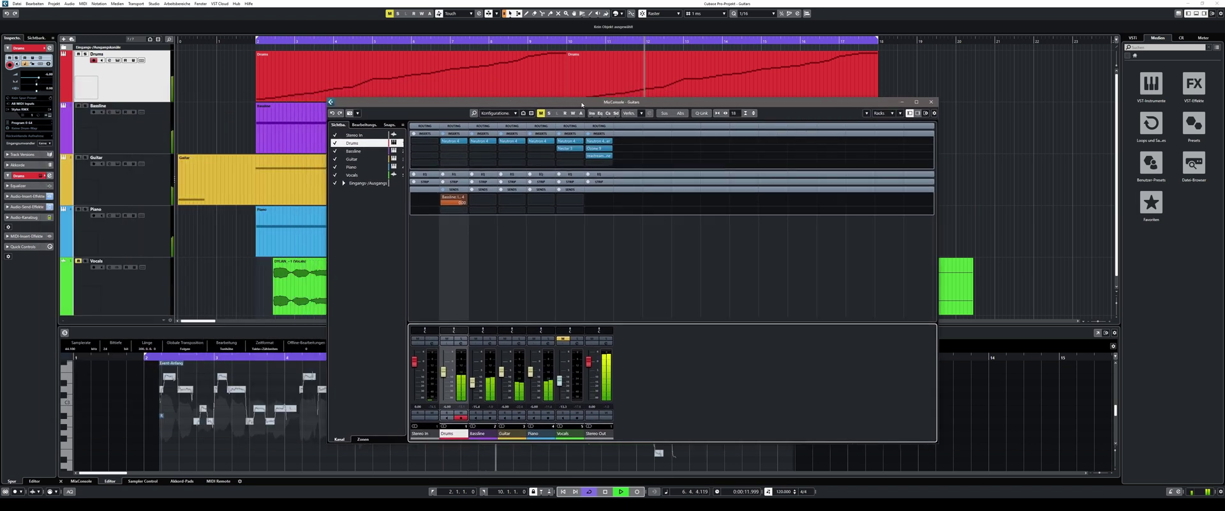
{"action": "left_click", "coordinate": [473, 141]}
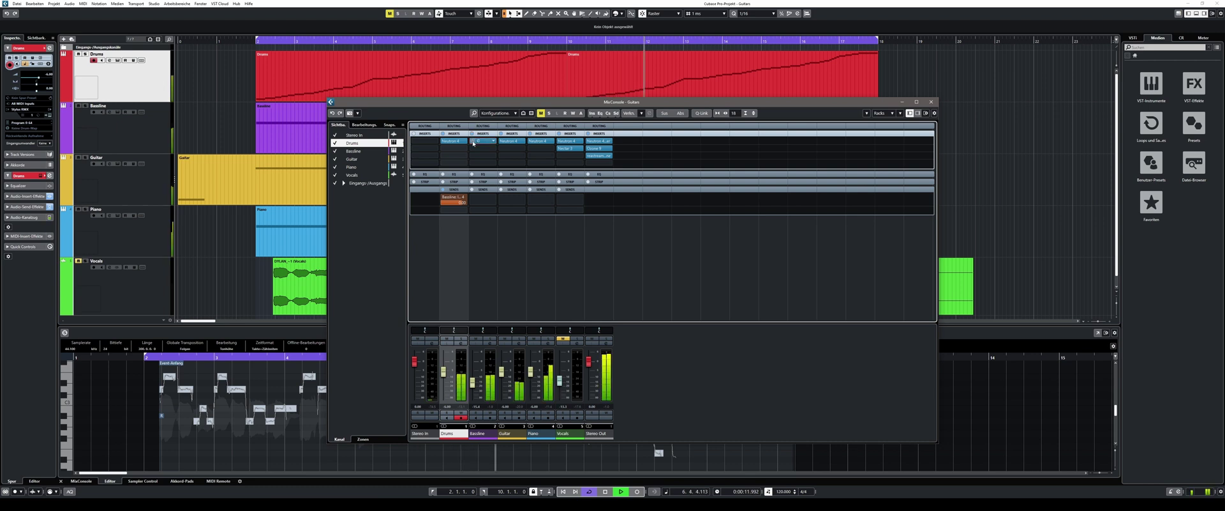
Close the MixConsole and stop the project's playback
{"action": "left_click", "coordinate": [931, 101]}
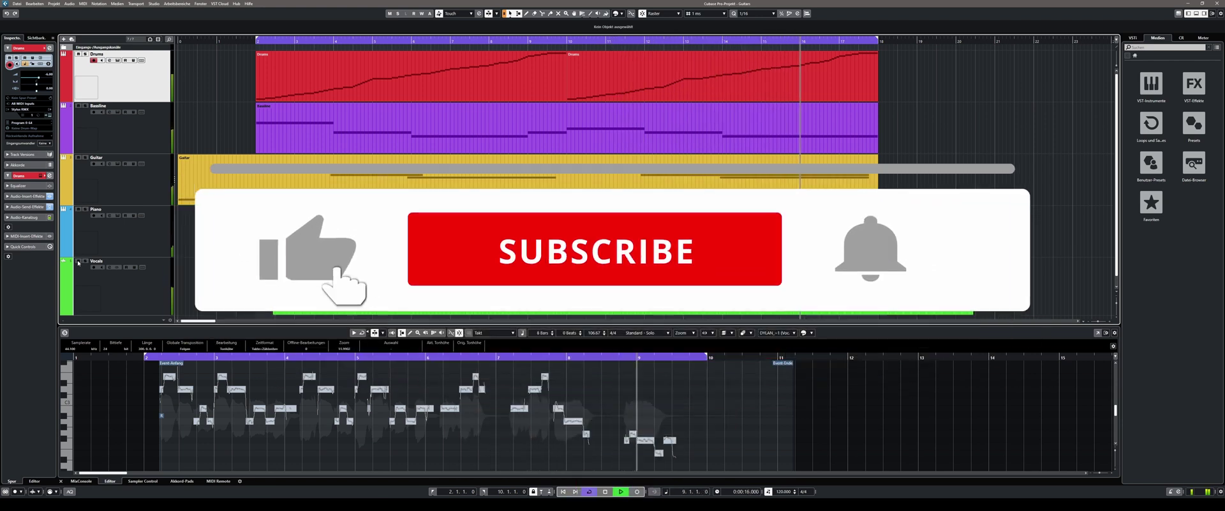
{"action": "key", "text": "space"}
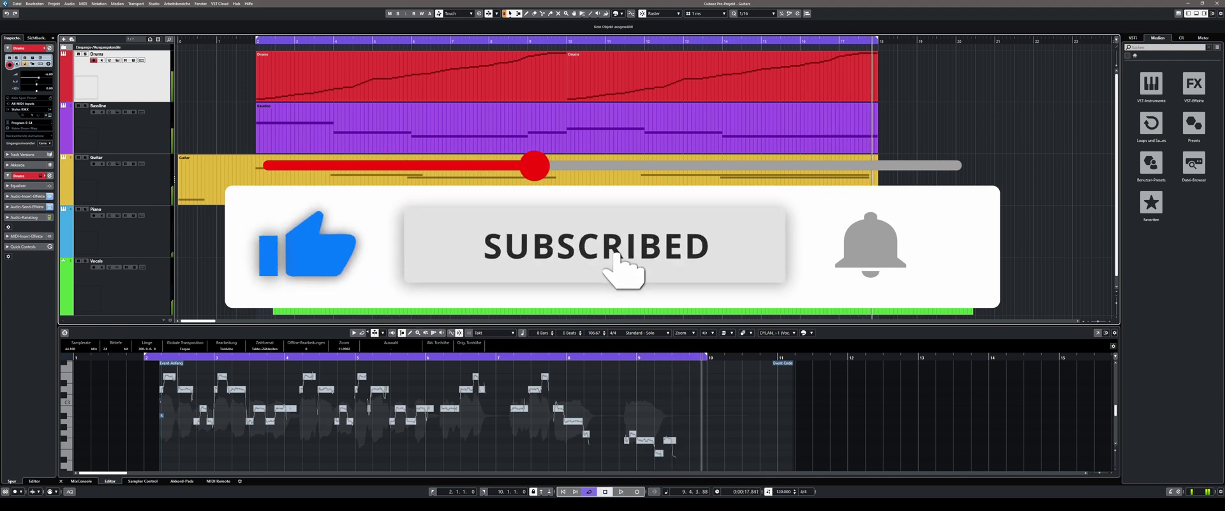